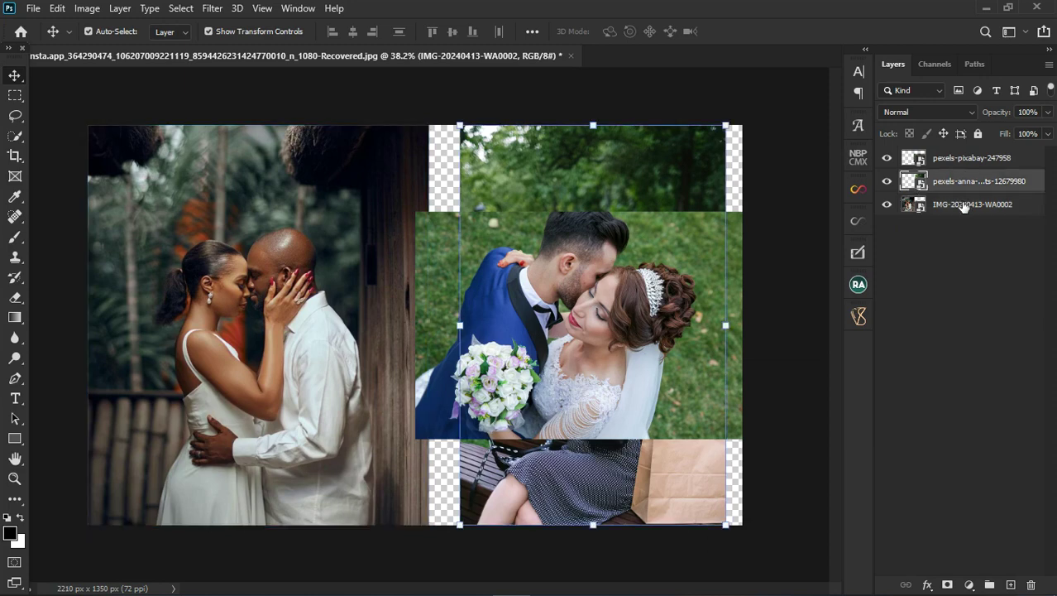
- Move the IMG-20240413-WA0002 layer to the top of the layer stack and hide the pexels-pixabay-247958 layer
{"action": "left_click", "coordinate": [957, 207]}
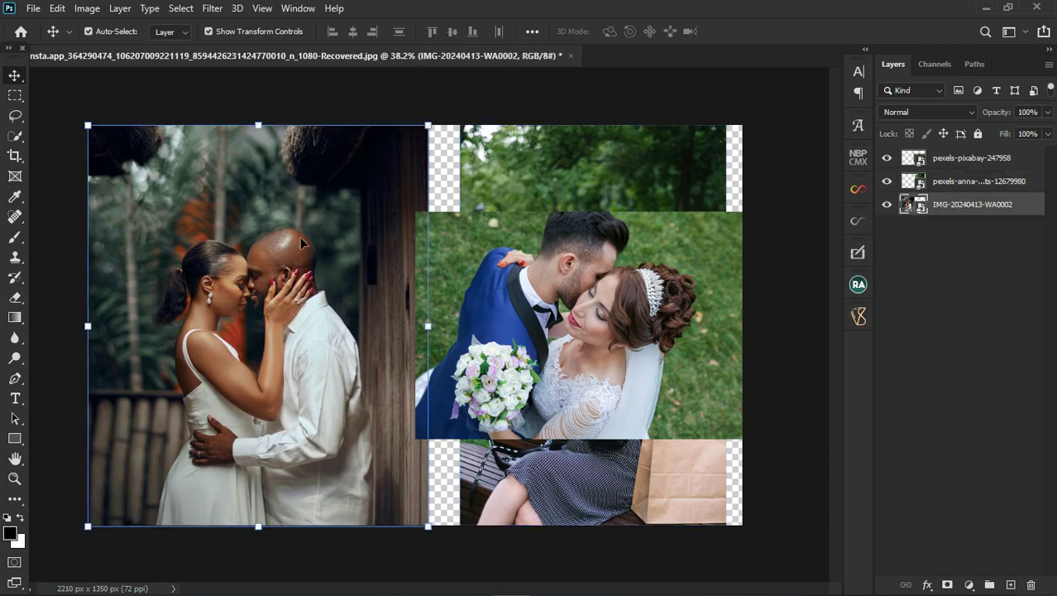
{"action": "left_click_drag", "start_coordinate": [973, 214], "coordinate": [960, 147]}
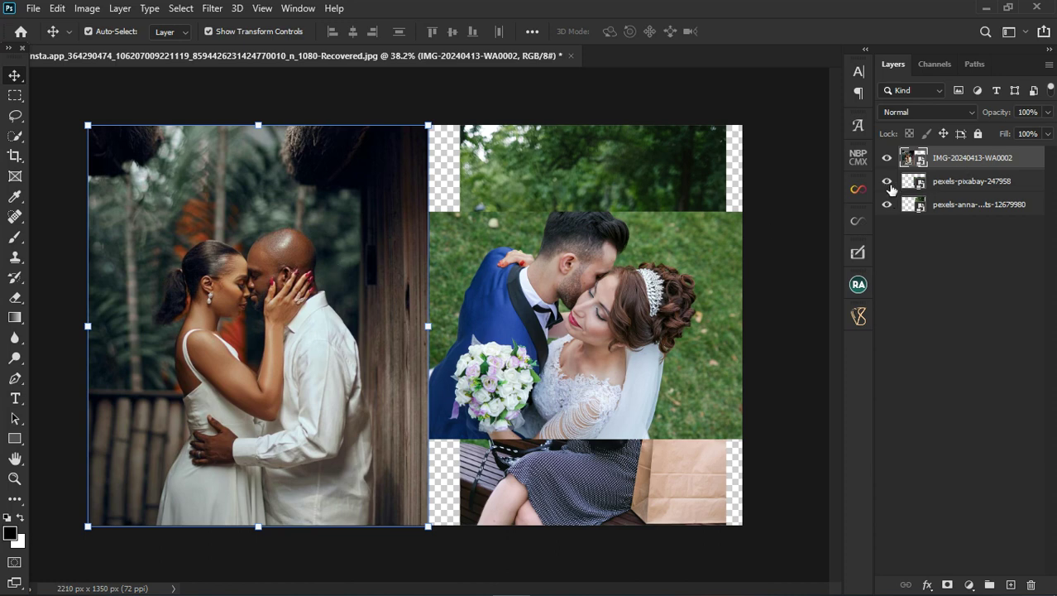
{"action": "left_click", "coordinate": [889, 184]}
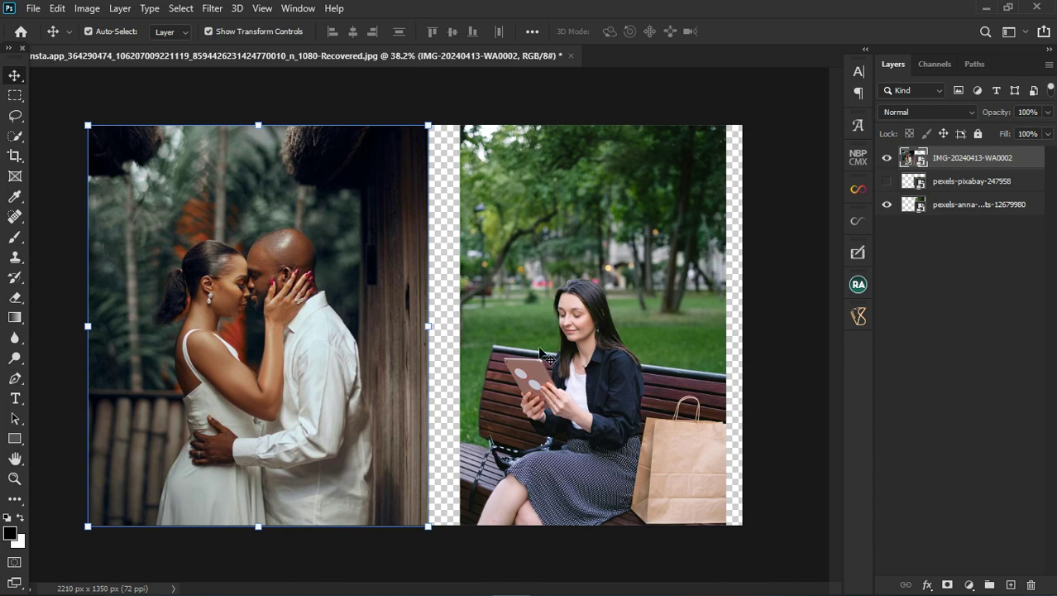
{"action": "scroll", "coordinate": [534, 322], "scroll_direction": "down", "scroll_amount": 1}
{"action": "left_click", "coordinate": [887, 181]}
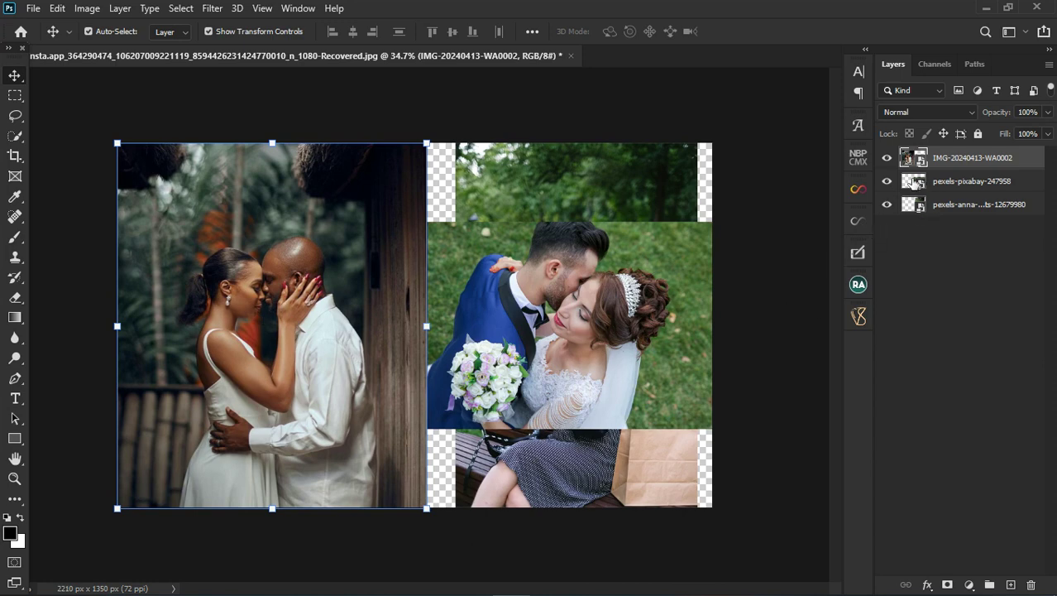
{"action": "left_click", "coordinate": [887, 181]}
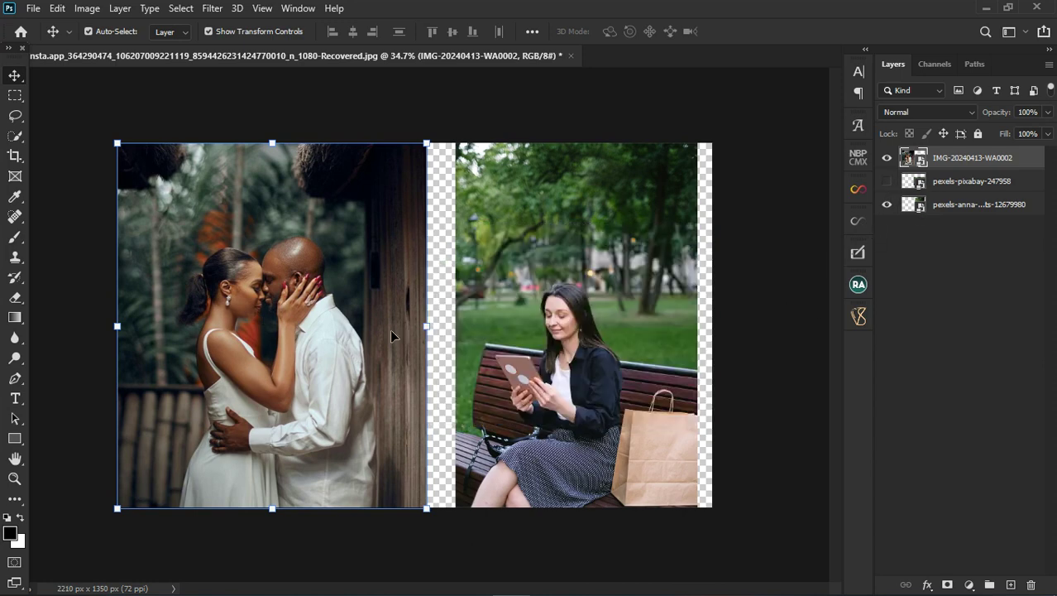
- Move the hidden pexels-pixabay-247958 layer beneath the park bench photo's layer
{"action": "left_click", "coordinate": [985, 182]}
{"action": "left_click", "coordinate": [977, 207]}
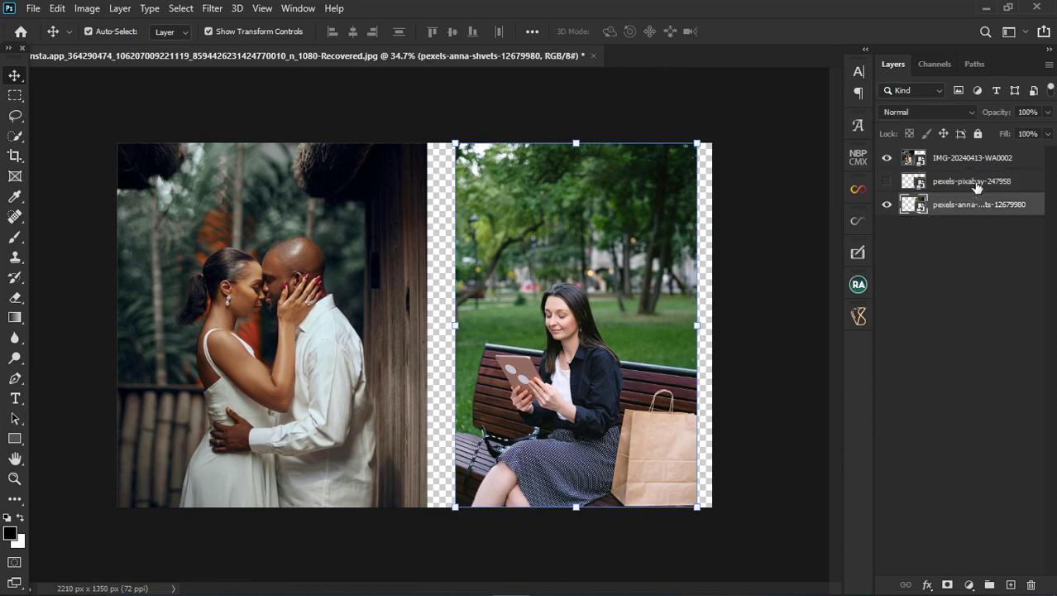
{"action": "left_click", "coordinate": [972, 183]}
{"action": "left_click_drag", "start_coordinate": [972, 183], "coordinate": [968, 207]}
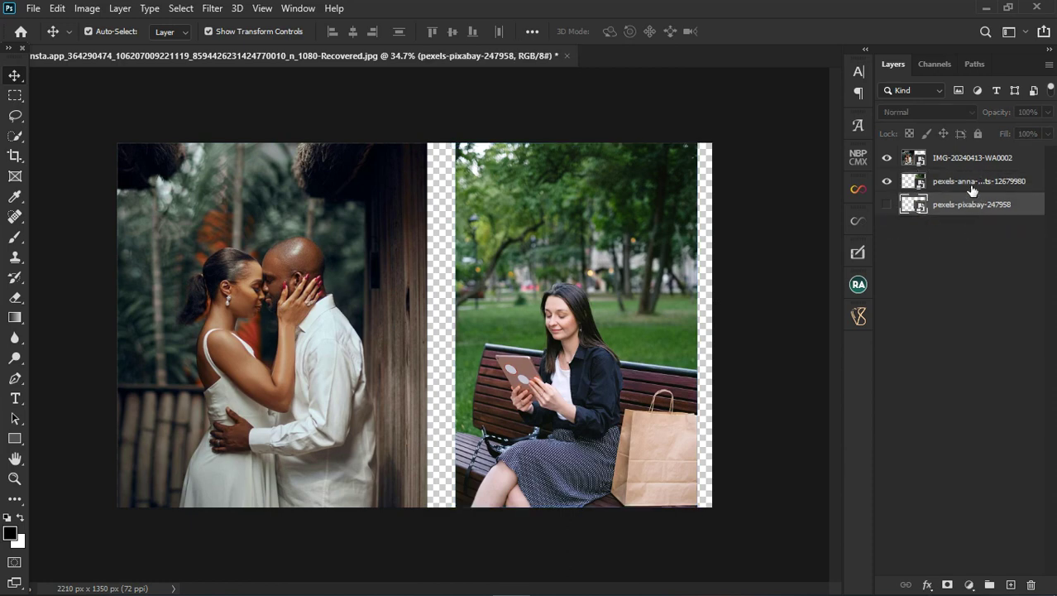
- Add a Hue/Saturation adjustment layer directly above the park bench photo
{"action": "left_click", "coordinate": [971, 188]}
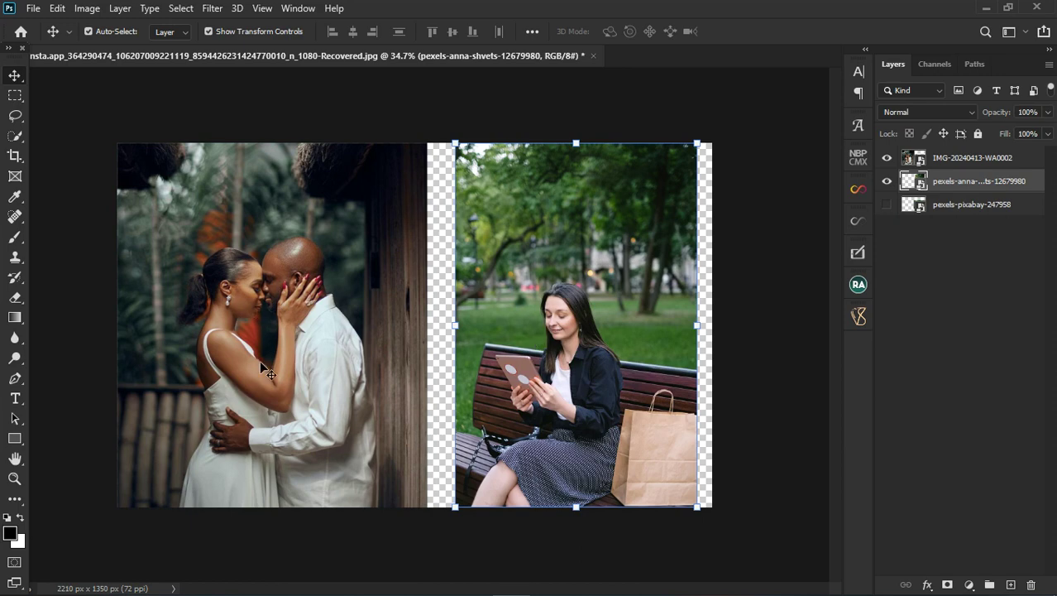
{"action": "left_click", "coordinate": [975, 585]}
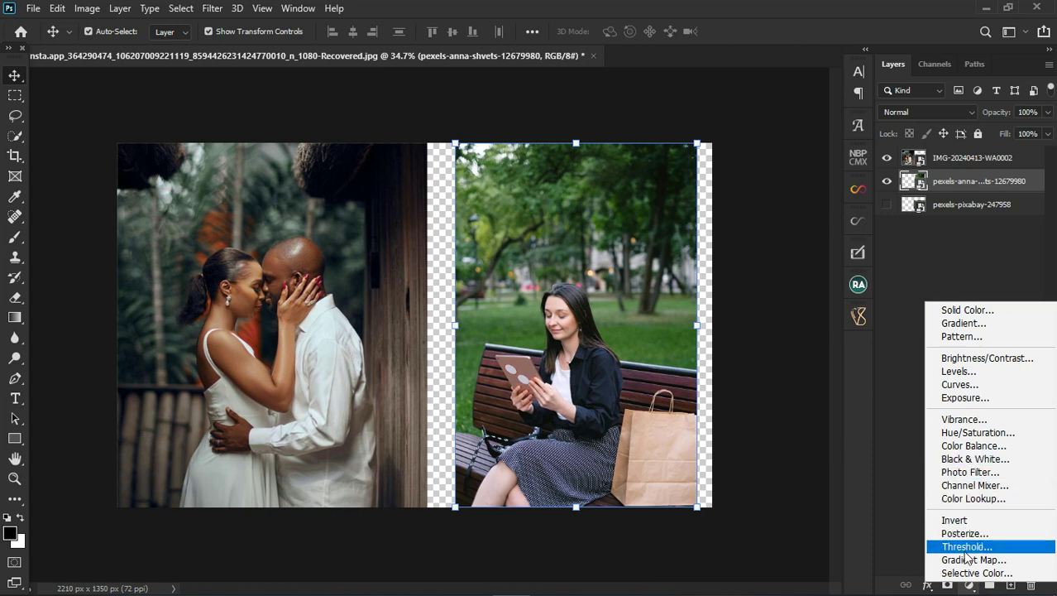
{"action": "left_click", "coordinate": [964, 434]}
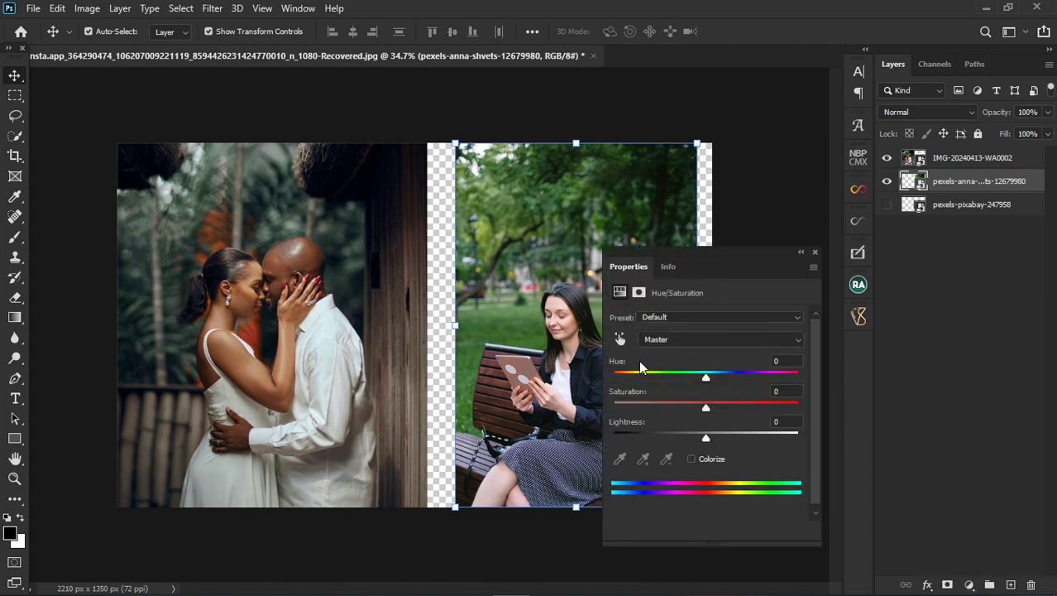
- Try a hue of -28 with saturations of +98 and +8 on the Yellows, and reset the adjustment
{"action": "left_click", "coordinate": [694, 339]}
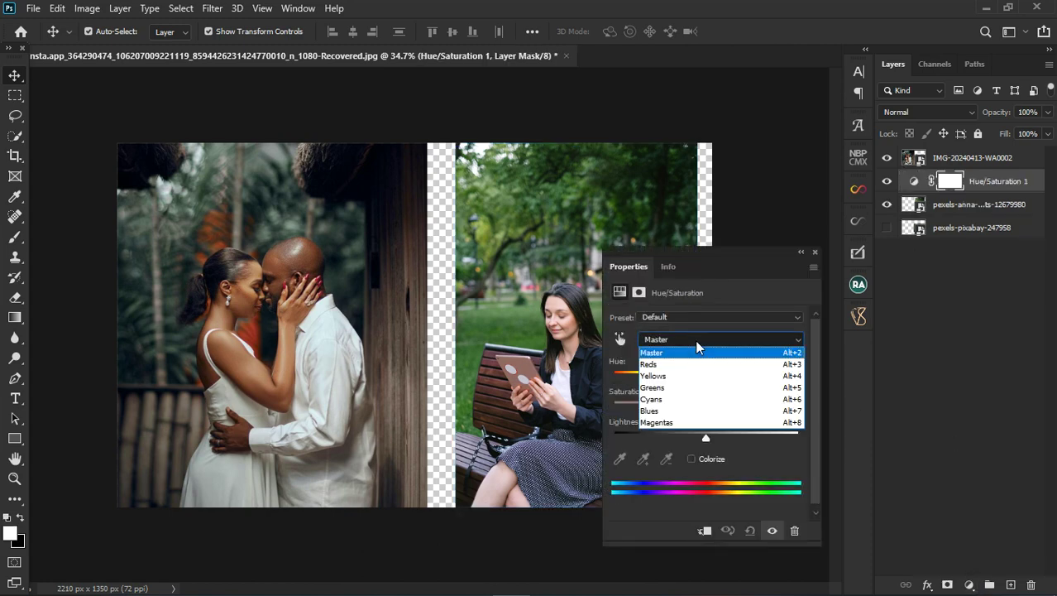
{"action": "left_click", "coordinate": [688, 377]}
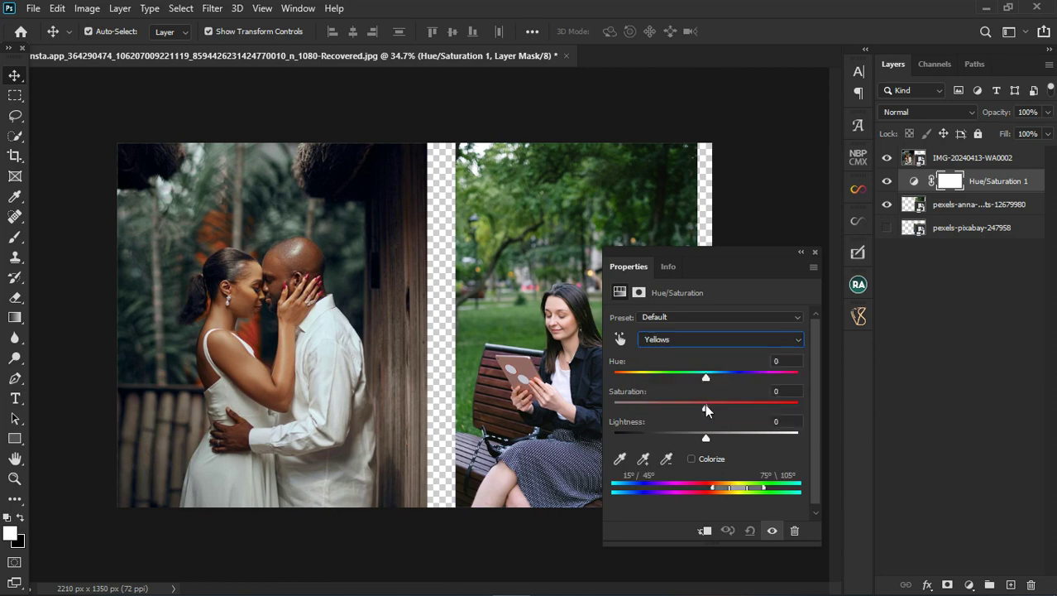
{"action": "left_click_drag", "start_coordinate": [706, 409], "coordinate": [796, 412]}
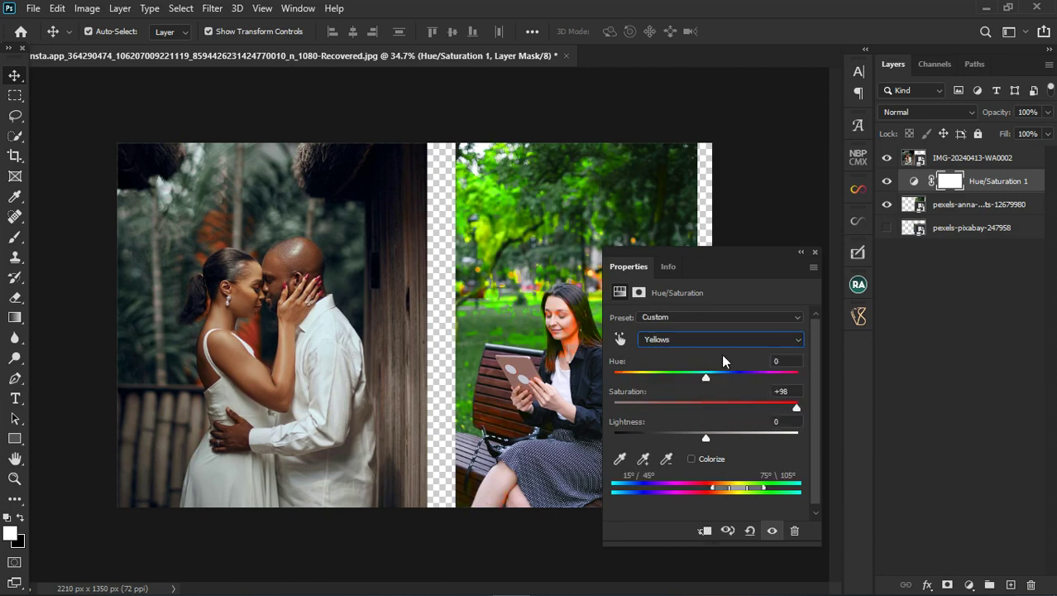
{"action": "left_click_drag", "start_coordinate": [705, 378], "coordinate": [681, 378]}
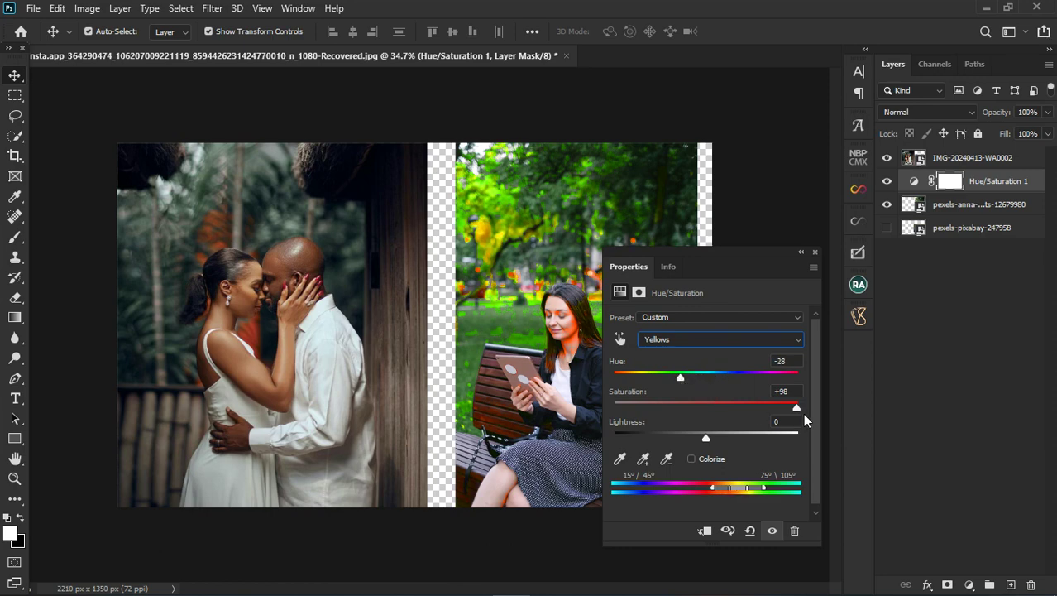
{"action": "left_click", "coordinate": [714, 410]}
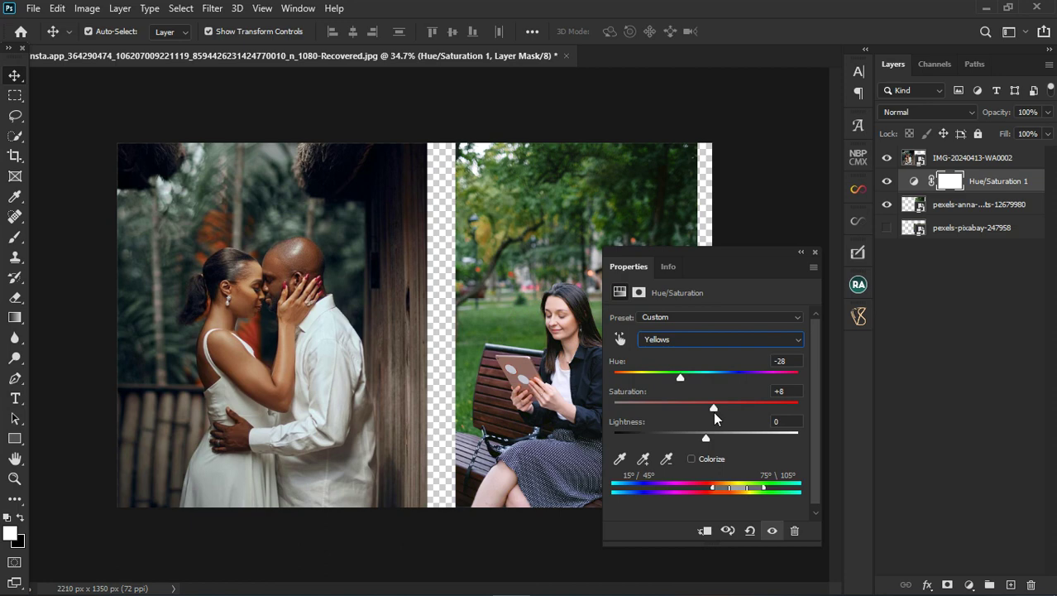
{"action": "left_click", "coordinate": [750, 530]}
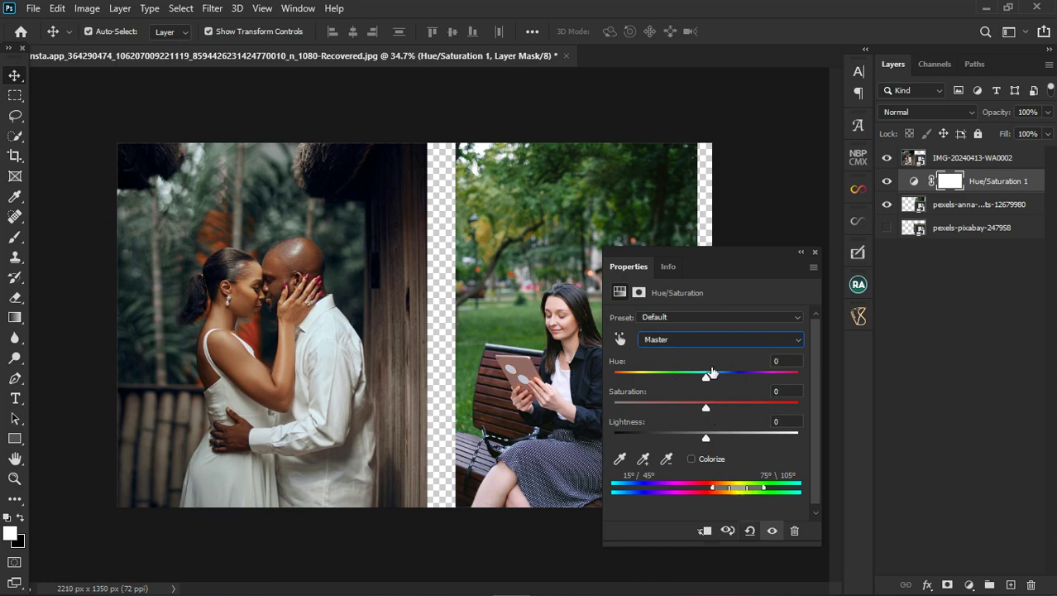
- Set the Yellows hue to -33 in the Hue/Saturation adjustment and close its properties
{"action": "left_click", "coordinate": [711, 339]}
{"action": "left_click", "coordinate": [708, 382]}
{"action": "left_click_drag", "start_coordinate": [706, 379], "coordinate": [682, 380]}
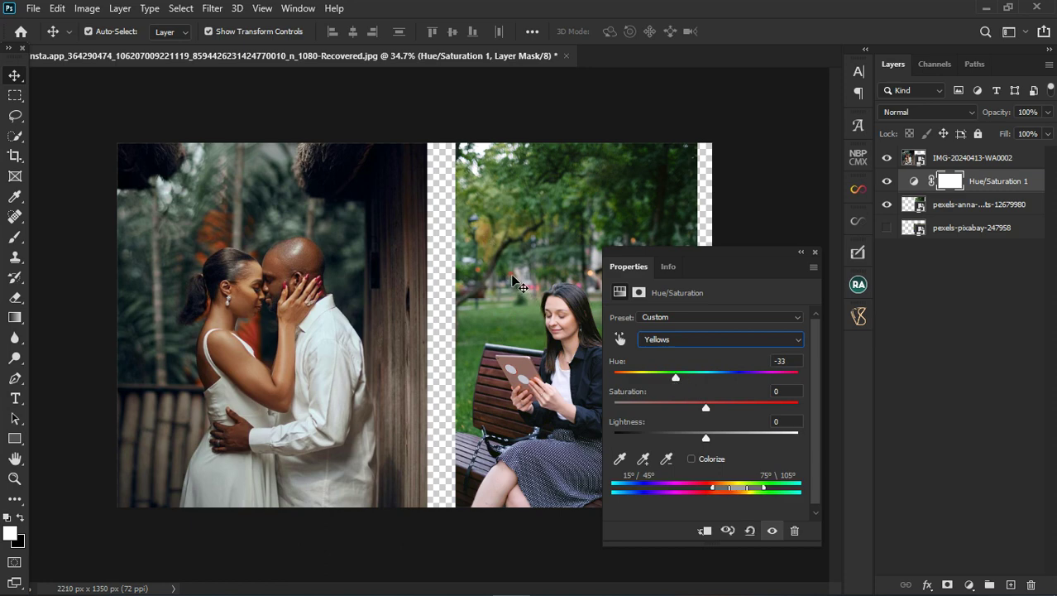
{"action": "left_click", "coordinate": [517, 281]}
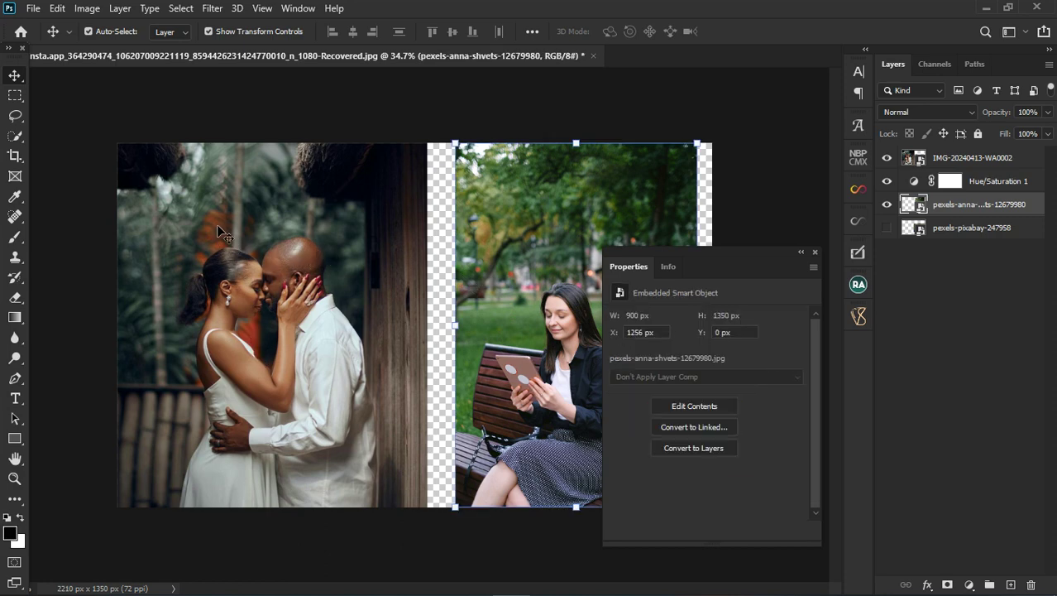
{"action": "left_click", "coordinate": [815, 252]}
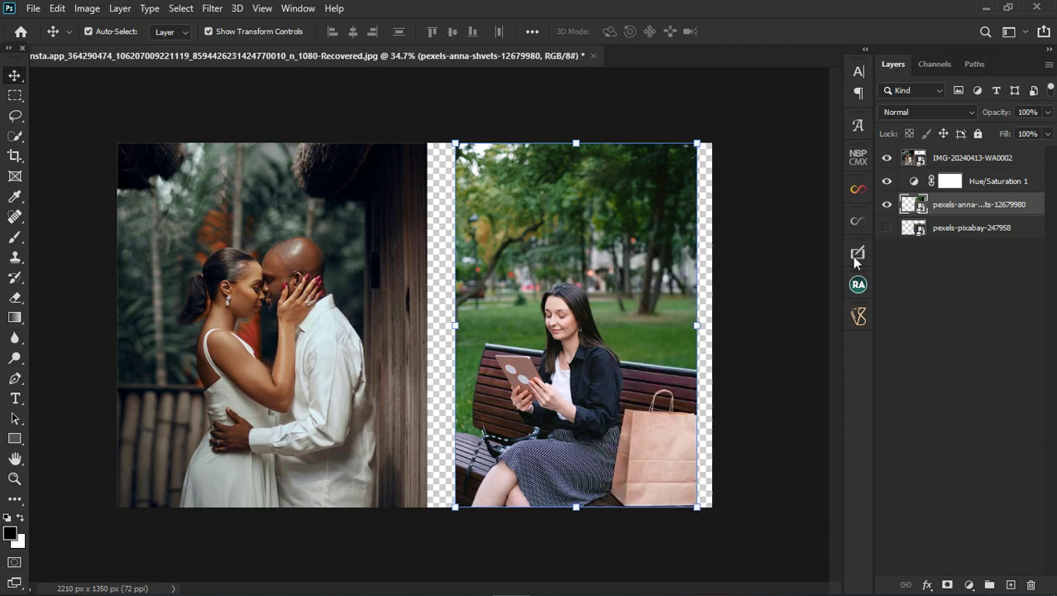
- Reopen the Hue/Saturation adjustment and fine-tune the saturation and lightness of its Yellows
{"action": "left_click", "coordinate": [987, 184]}
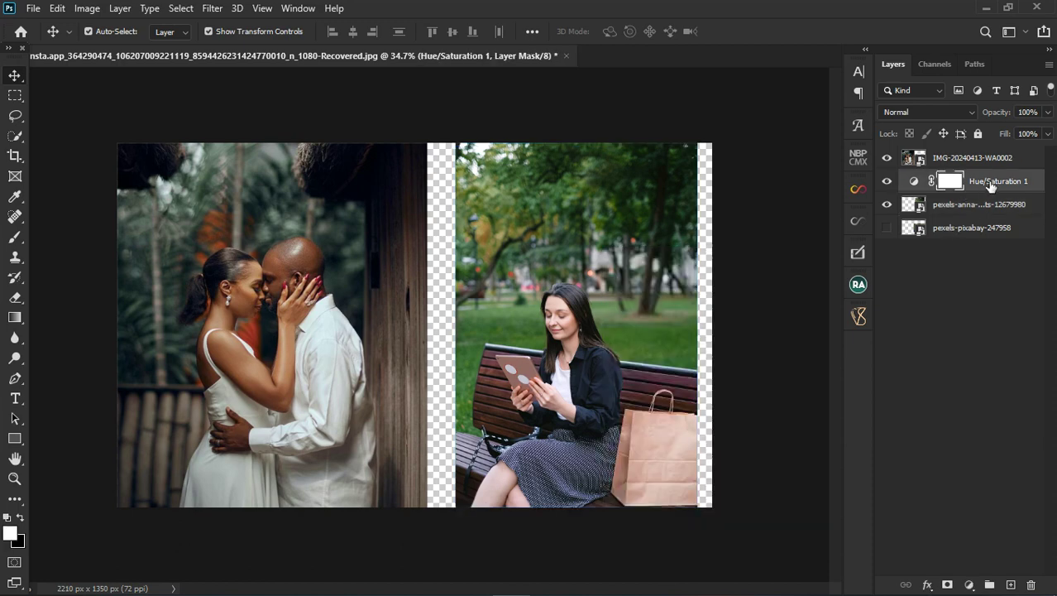
{"action": "double_click", "coordinate": [918, 183]}
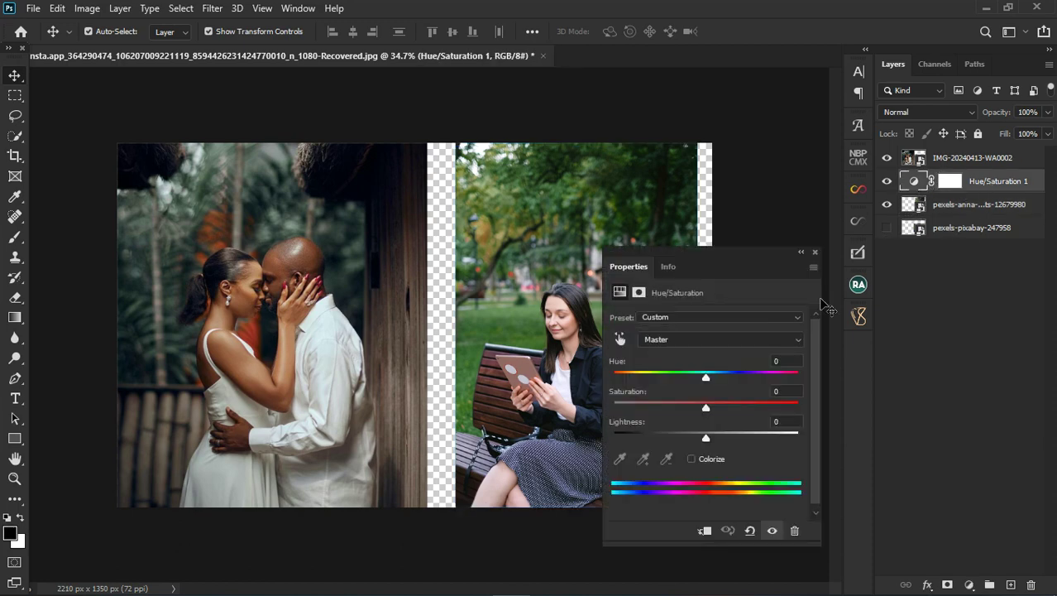
{"action": "left_click", "coordinate": [697, 340]}
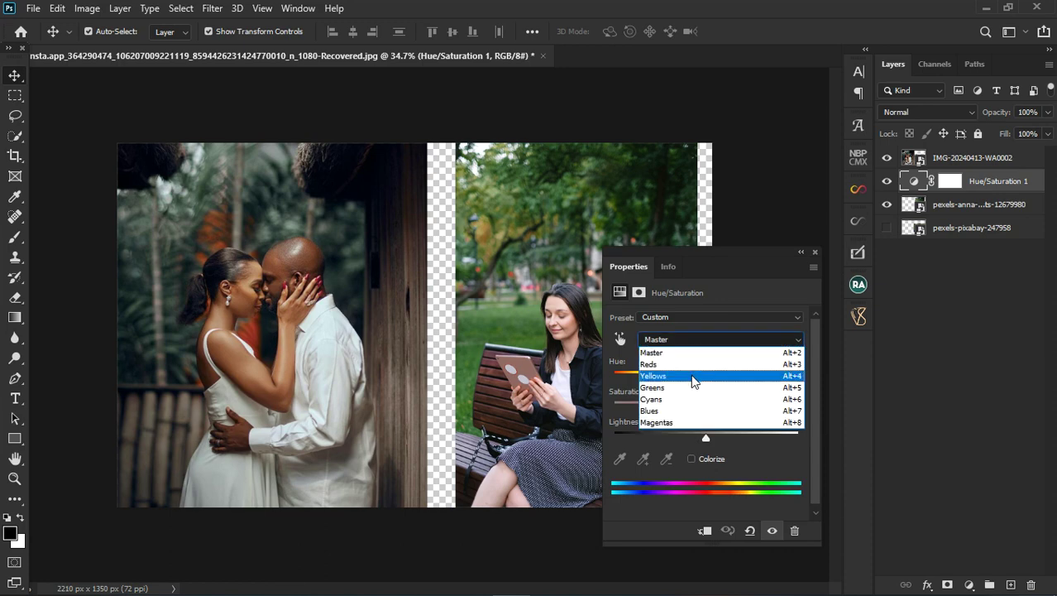
{"action": "left_click", "coordinate": [697, 371]}
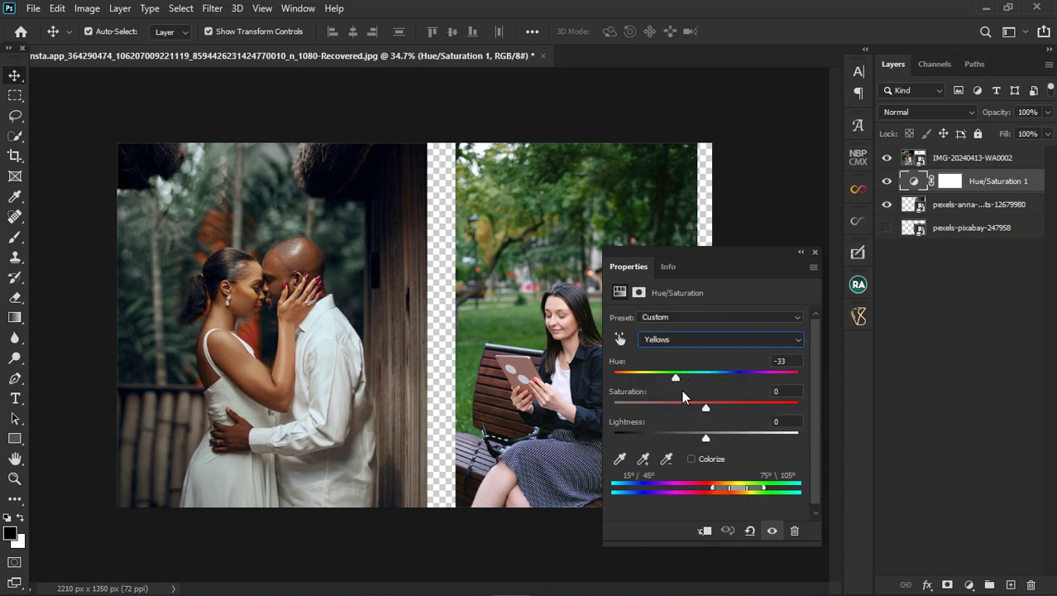
{"action": "left_click_drag", "start_coordinate": [706, 408], "coordinate": [701, 438]}
{"action": "left_click", "coordinate": [815, 252]}
- Add a second Hue/Saturation adjustment layer and try Yellows hue values of +34 and -13
{"action": "left_click", "coordinate": [969, 585]}
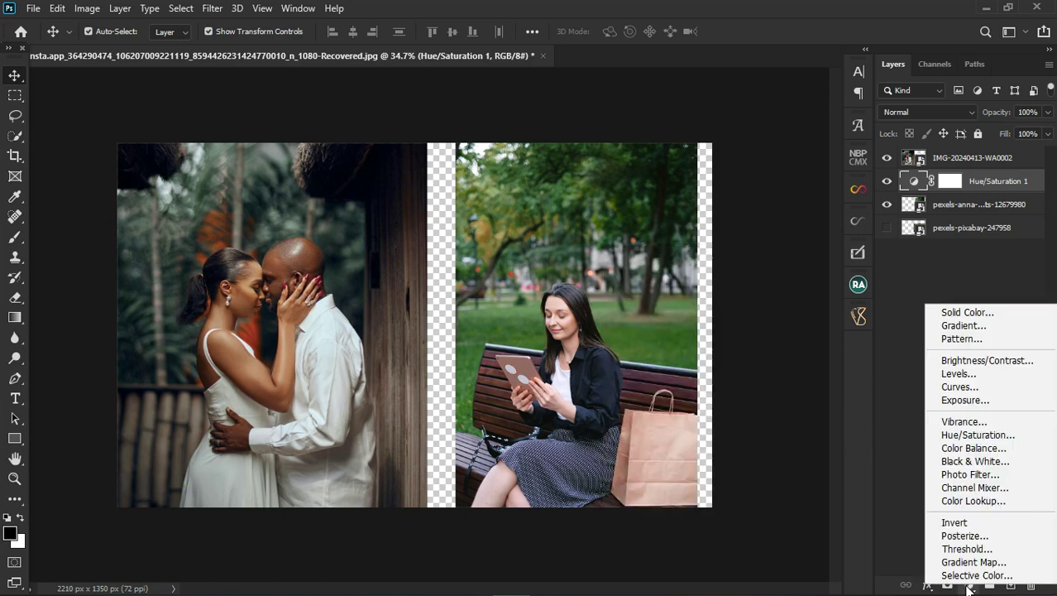
{"action": "left_click", "coordinate": [973, 434]}
{"action": "left_click_drag", "start_coordinate": [715, 252], "coordinate": [740, 236]}
{"action": "left_click", "coordinate": [726, 322]}
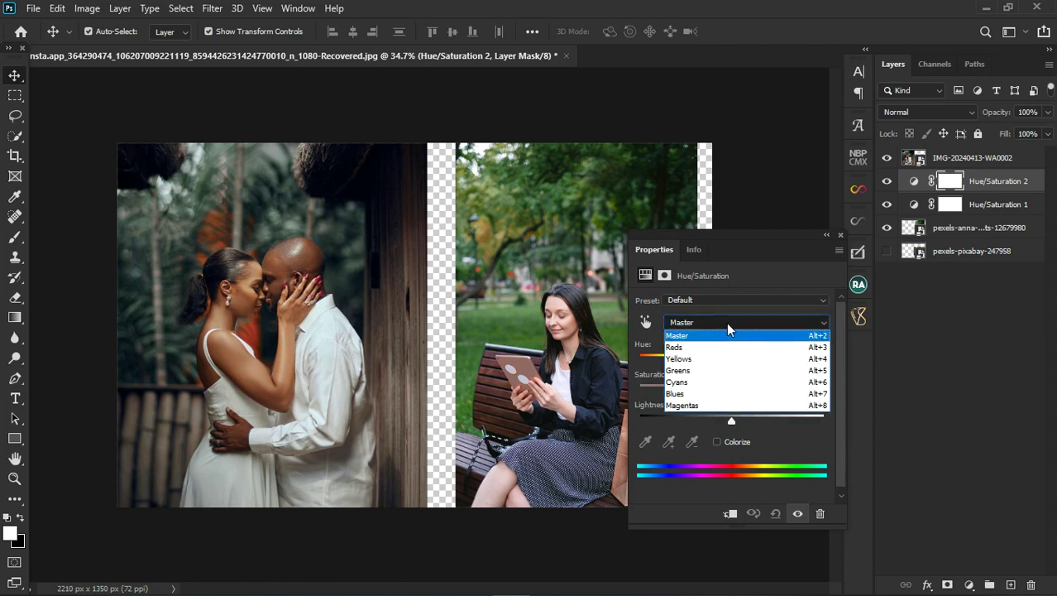
{"action": "left_click", "coordinate": [726, 364]}
{"action": "left_click_drag", "start_coordinate": [730, 366], "coordinate": [763, 367]}
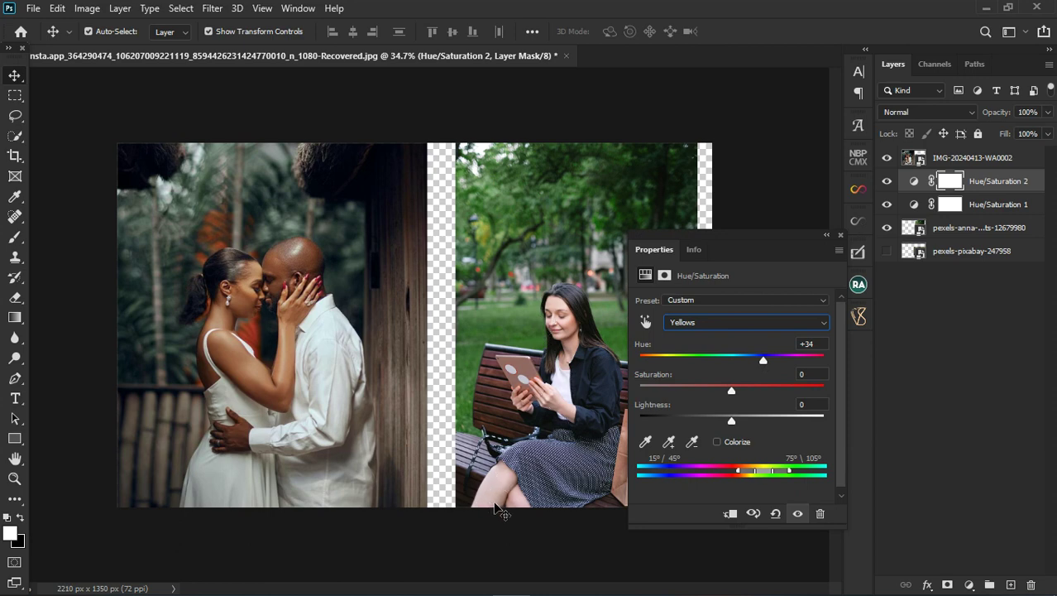
{"action": "left_click_drag", "start_coordinate": [763, 358], "coordinate": [721, 364]}
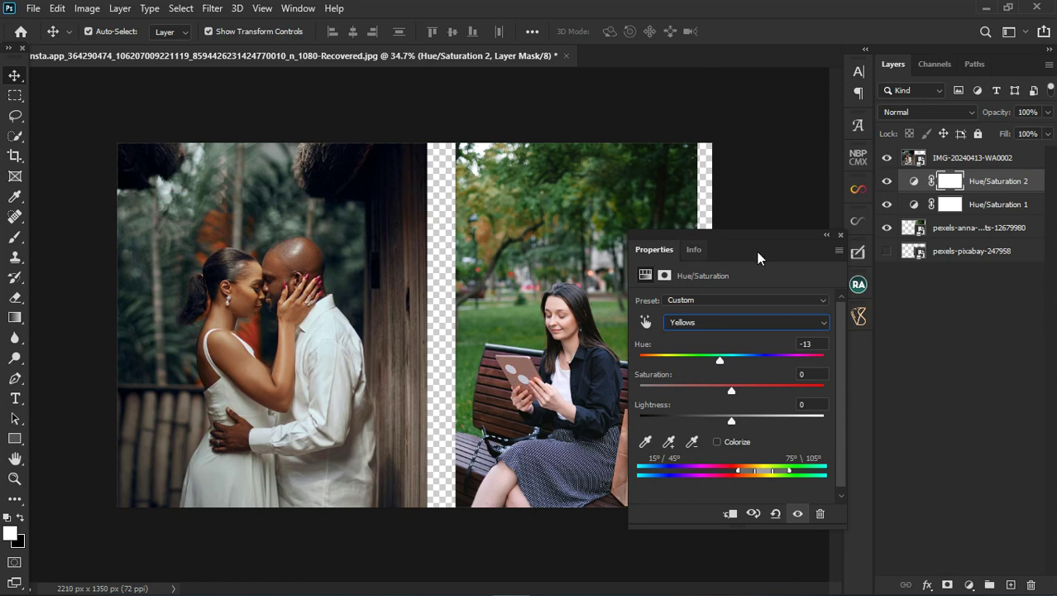
- Delete the Hue/Saturation 2 adjustment layer
{"action": "left_click", "coordinate": [1018, 187]}
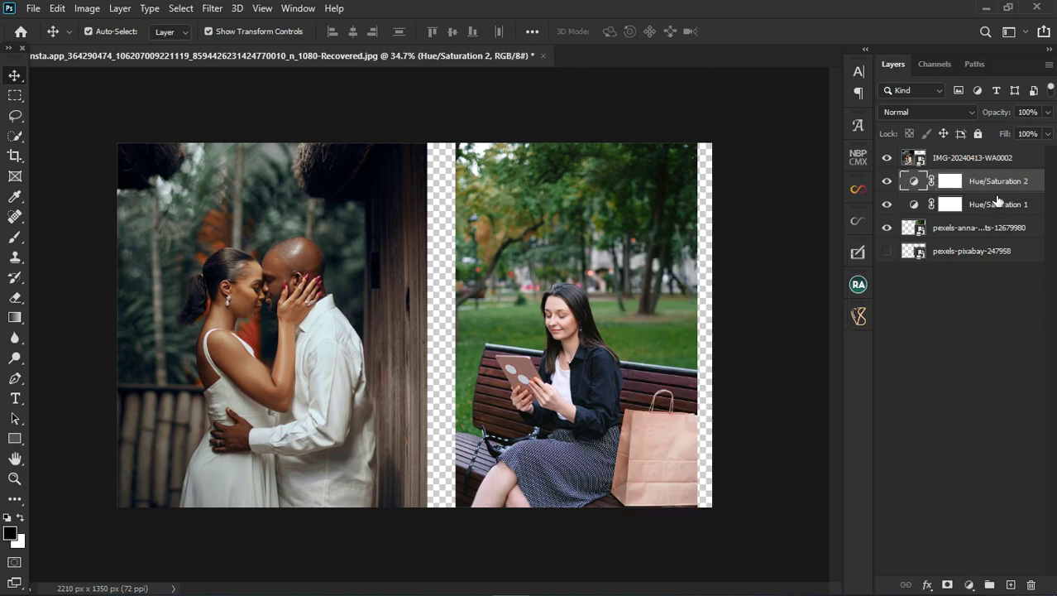
{"action": "left_click", "coordinate": [1034, 585]}
{"action": "left_click", "coordinate": [470, 235]}
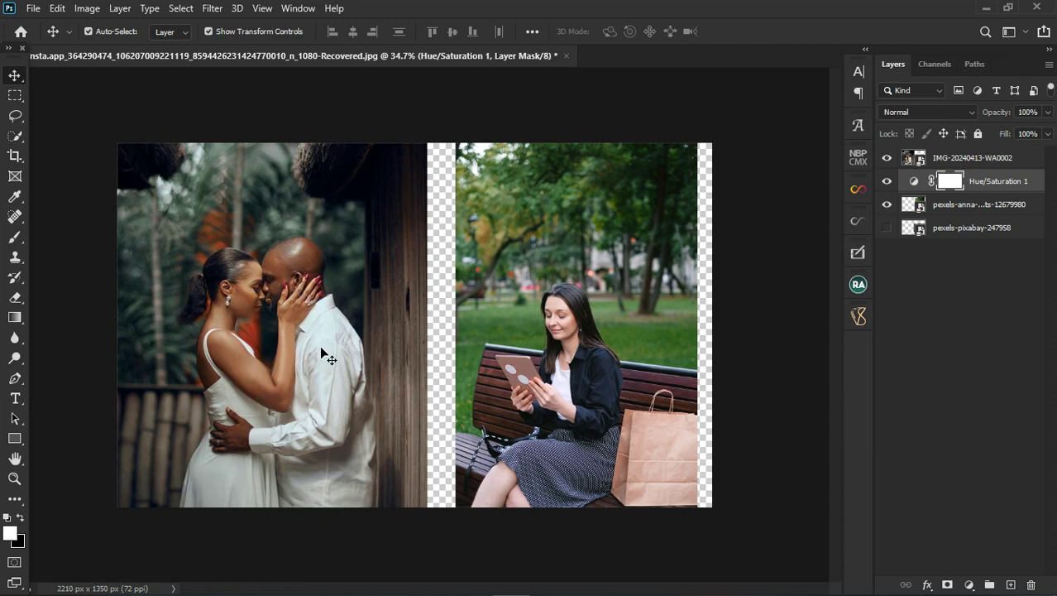
- Add another Hue/Saturation adjustment layer, raising the Reds saturation to +13 and slightly lowering their lightness
{"action": "left_click", "coordinate": [969, 584]}
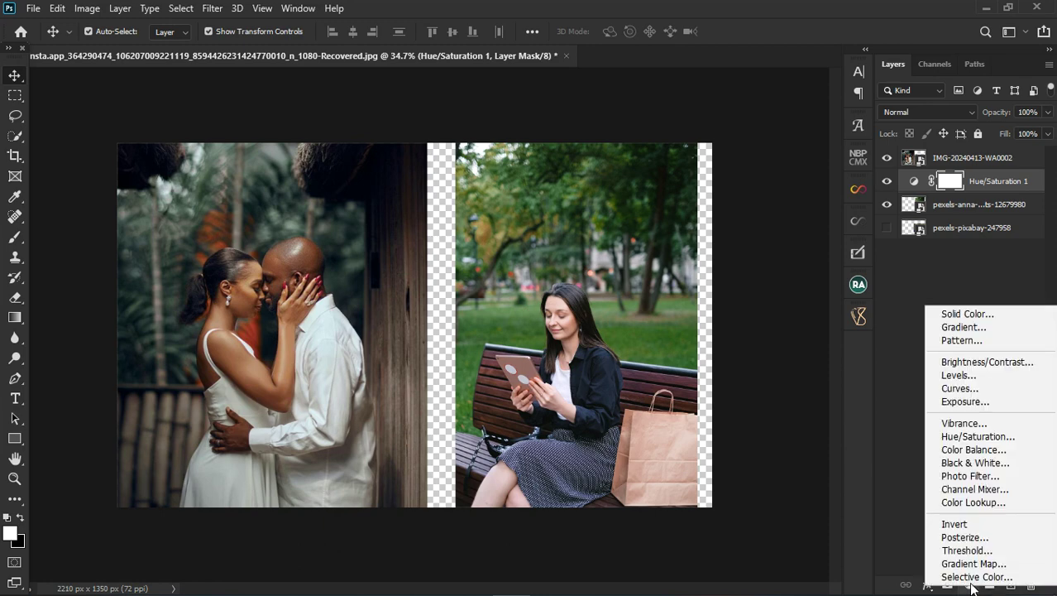
{"action": "left_click", "coordinate": [975, 437]}
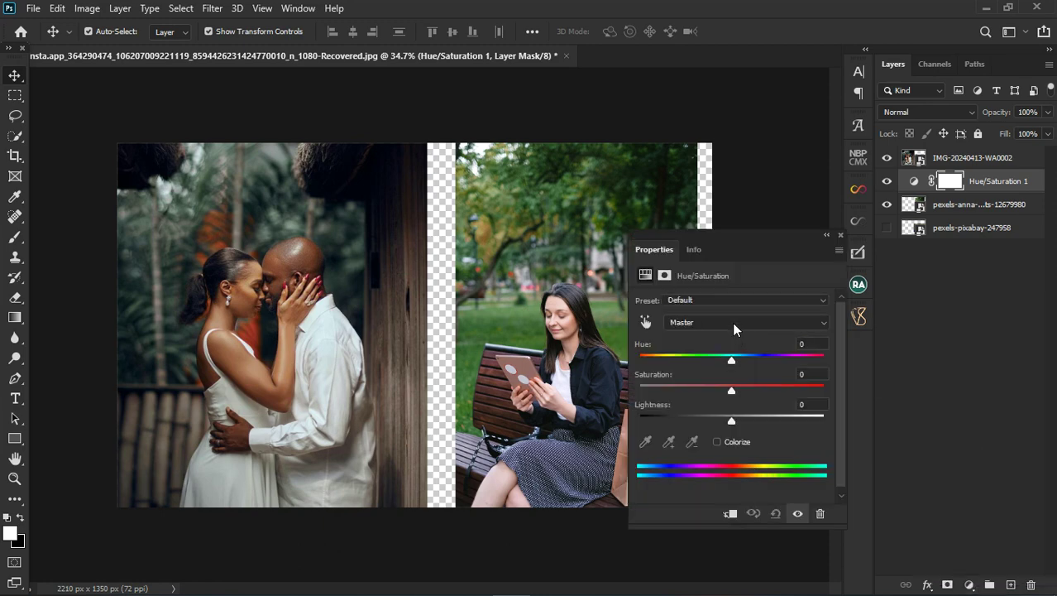
{"action": "left_click", "coordinate": [732, 322]}
{"action": "left_click", "coordinate": [716, 344]}
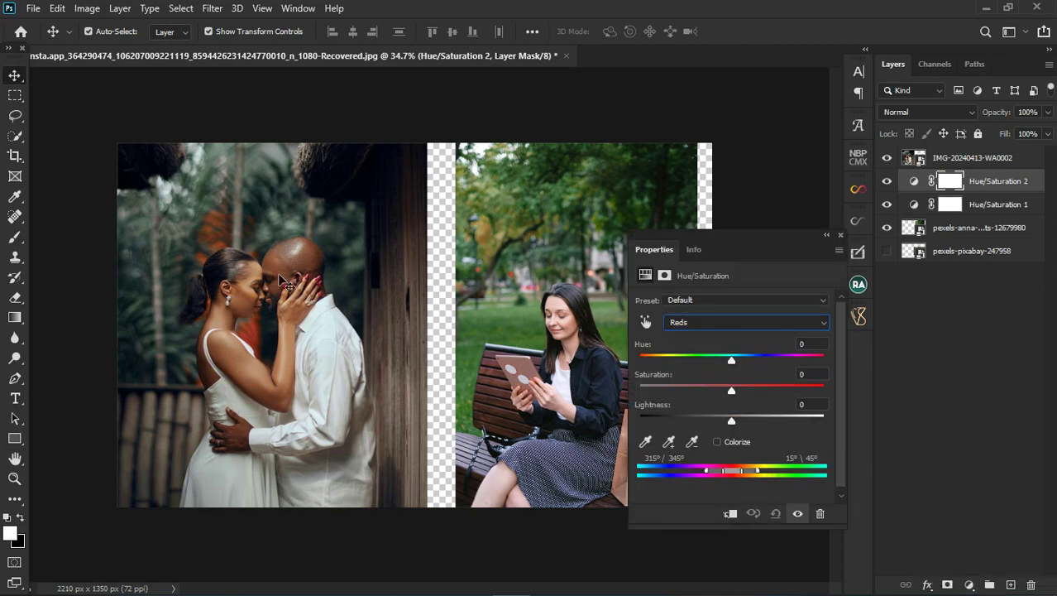
{"action": "left_click_drag", "start_coordinate": [732, 389], "coordinate": [743, 391]}
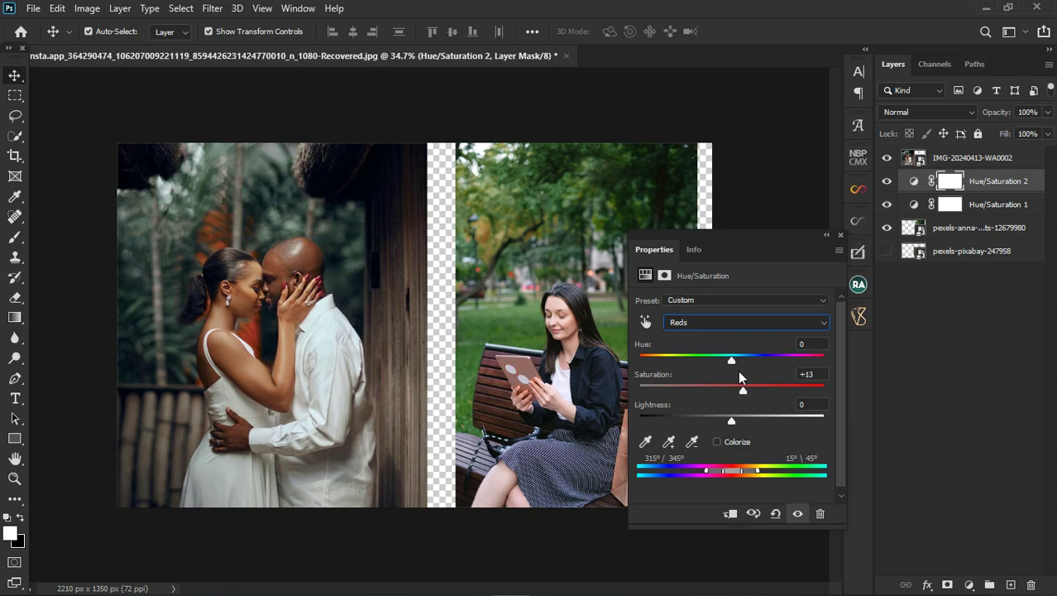
{"action": "left_click_drag", "start_coordinate": [732, 420], "coordinate": [721, 424]}
{"action": "mouse_move", "coordinate": [731, 365]}
{"action": "left_mouse_down"}
{"action": "mouse_move", "coordinate": [741, 366]}
{"action": "mouse_move", "coordinate": [719, 365]}
{"action": "mouse_move", "coordinate": [733, 374]}
{"action": "left_mouse_up"}
{"action": "left_click", "coordinate": [839, 236]}
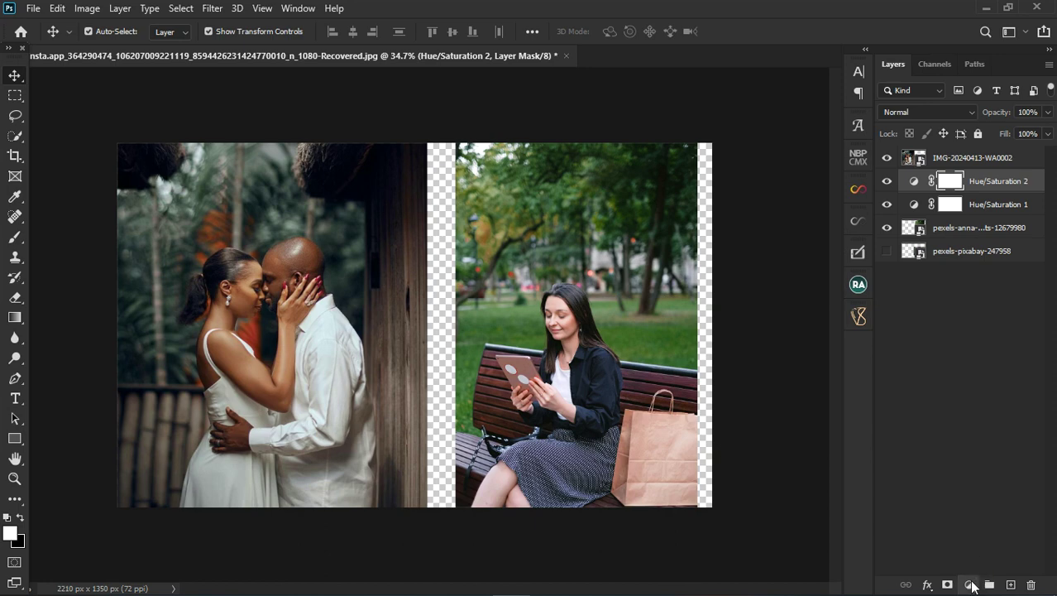
- Add a Selective Color adjustment layer and set its Reds to Cyan -17% and Yellow +13%
{"action": "left_click", "coordinate": [968, 585]}
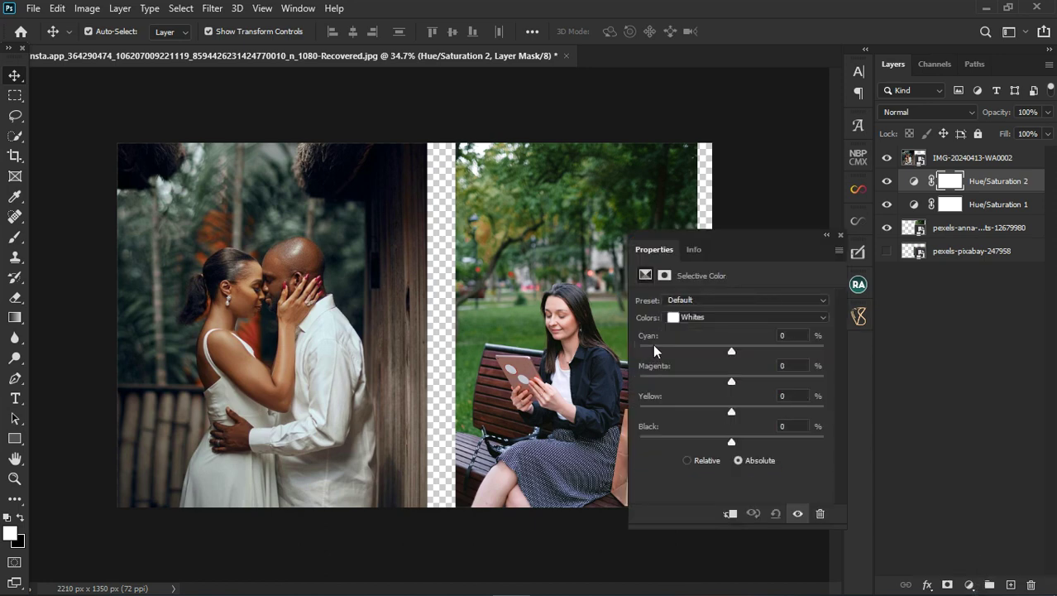
{"action": "left_click", "coordinate": [706, 313]}
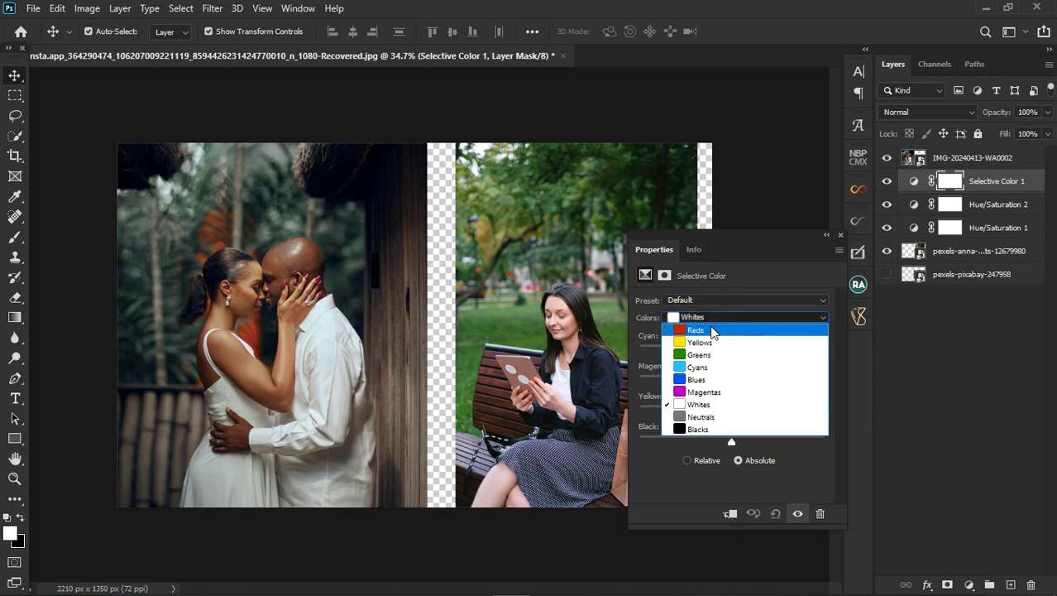
{"action": "left_click", "coordinate": [710, 326]}
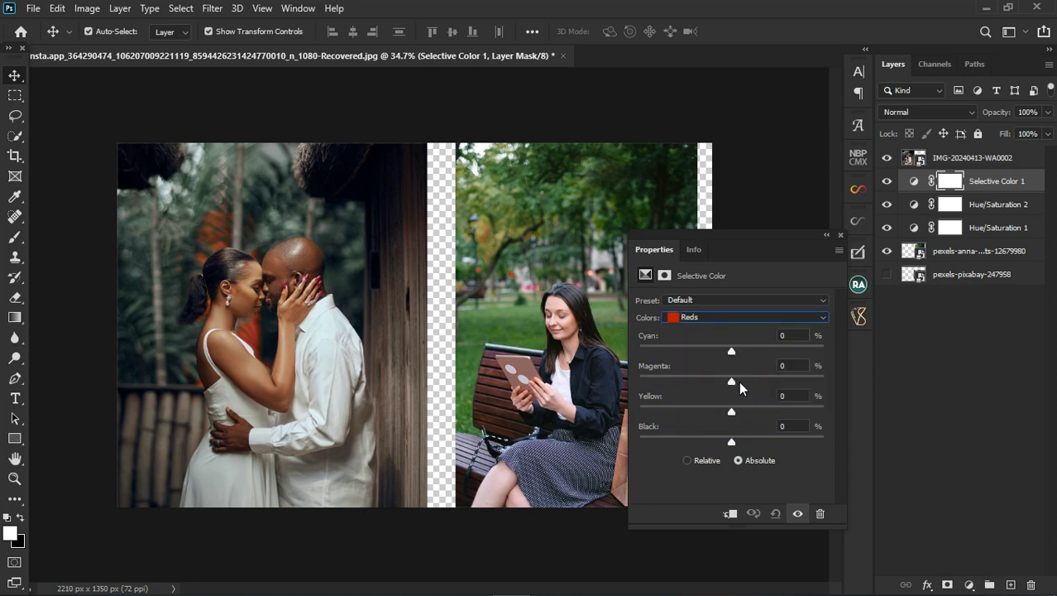
{"action": "left_click_drag", "start_coordinate": [733, 355], "coordinate": [717, 352]}
{"action": "mouse_move", "coordinate": [732, 414]}
{"action": "left_mouse_down"}
{"action": "mouse_move", "coordinate": [753, 414]}
{"action": "mouse_move", "coordinate": [717, 414]}
{"action": "left_mouse_up"}
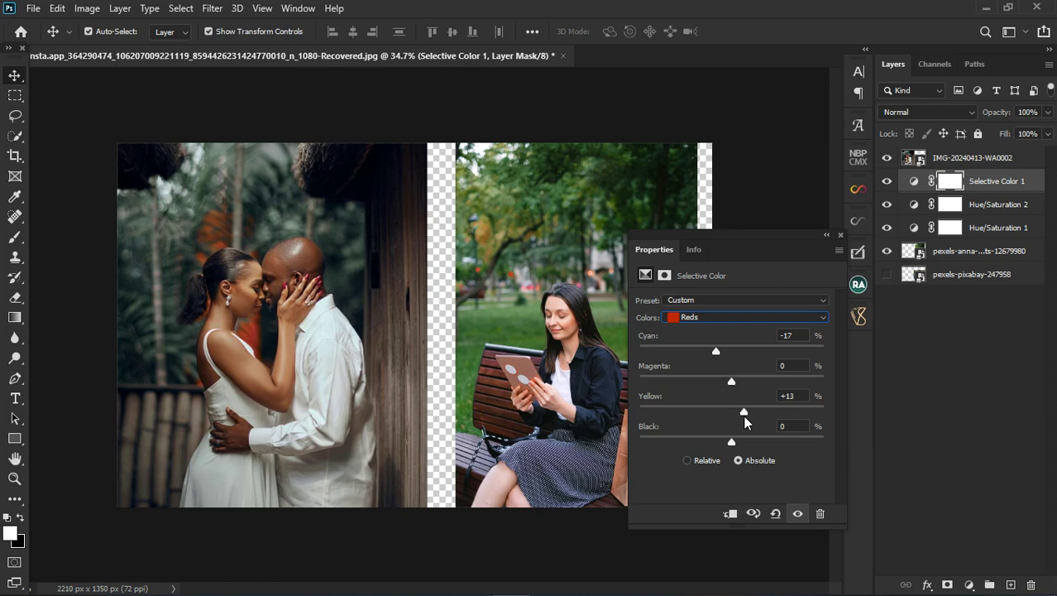
{"action": "left_click", "coordinate": [742, 416]}
- Set the Selective Color adjustment's Yellows to Cyan -8%, Magenta +11% and Yellow +8%
{"action": "left_click", "coordinate": [735, 321]}
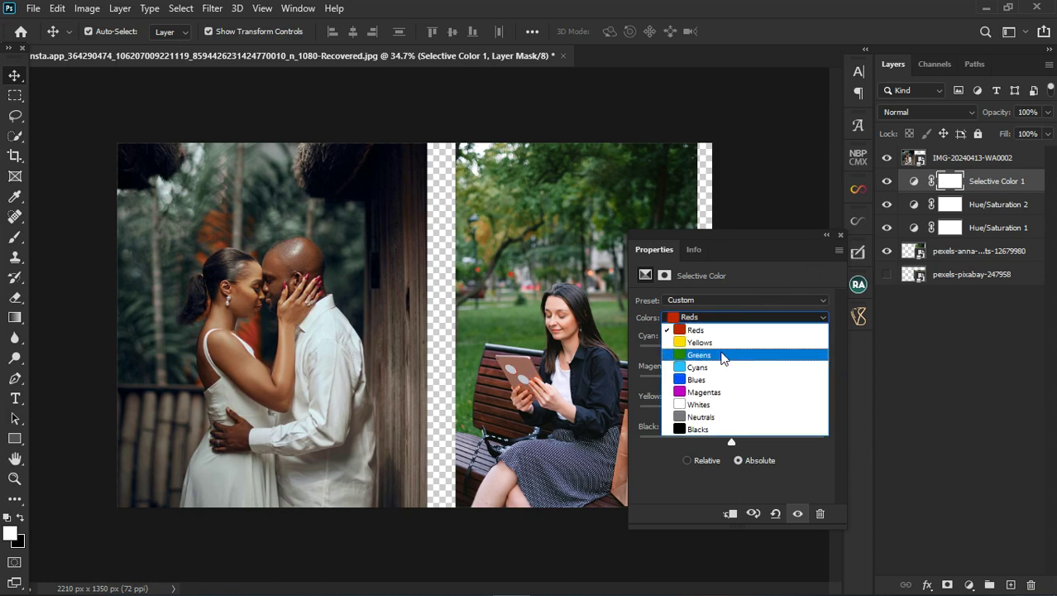
{"action": "left_click", "coordinate": [721, 343]}
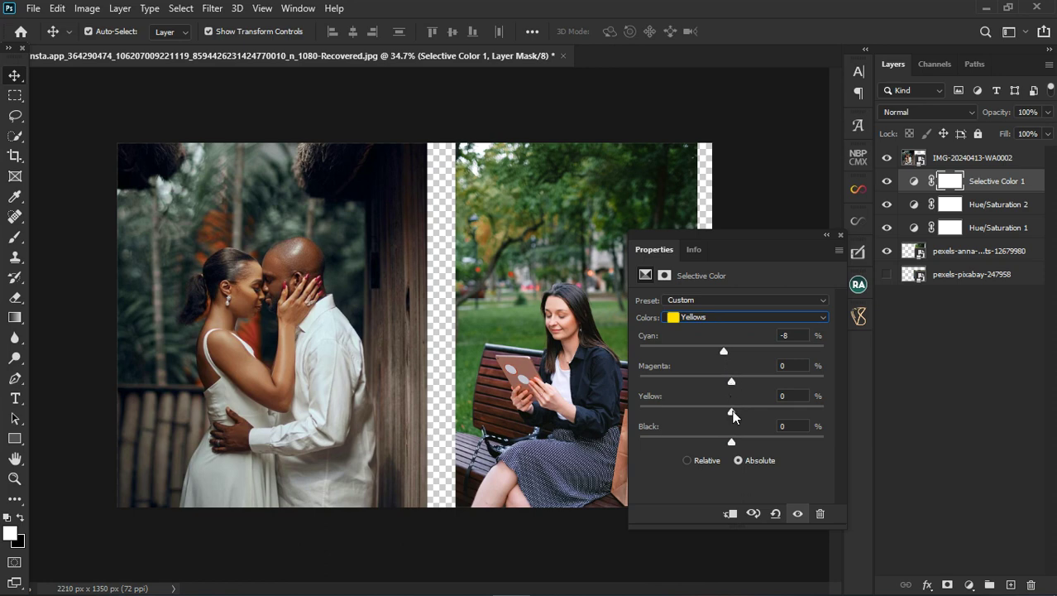
{"action": "left_click_drag", "start_coordinate": [733, 414], "coordinate": [740, 416]}
{"action": "left_click_drag", "start_coordinate": [729, 378], "coordinate": [742, 382]}
{"action": "left_click_drag", "start_coordinate": [743, 384], "coordinate": [742, 384]}
{"action": "left_click", "coordinate": [840, 236]}
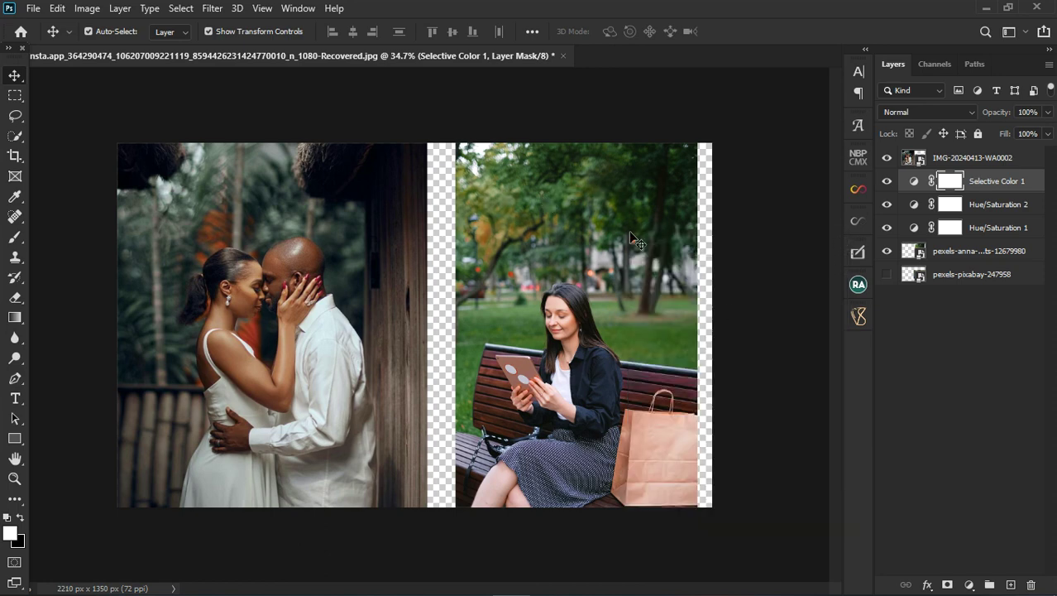
- Add a second Selective Color adjustment layer and set its Greens to Cyan +38%, Magenta +14% and Yellow -13%
{"action": "left_click", "coordinate": [969, 584]}
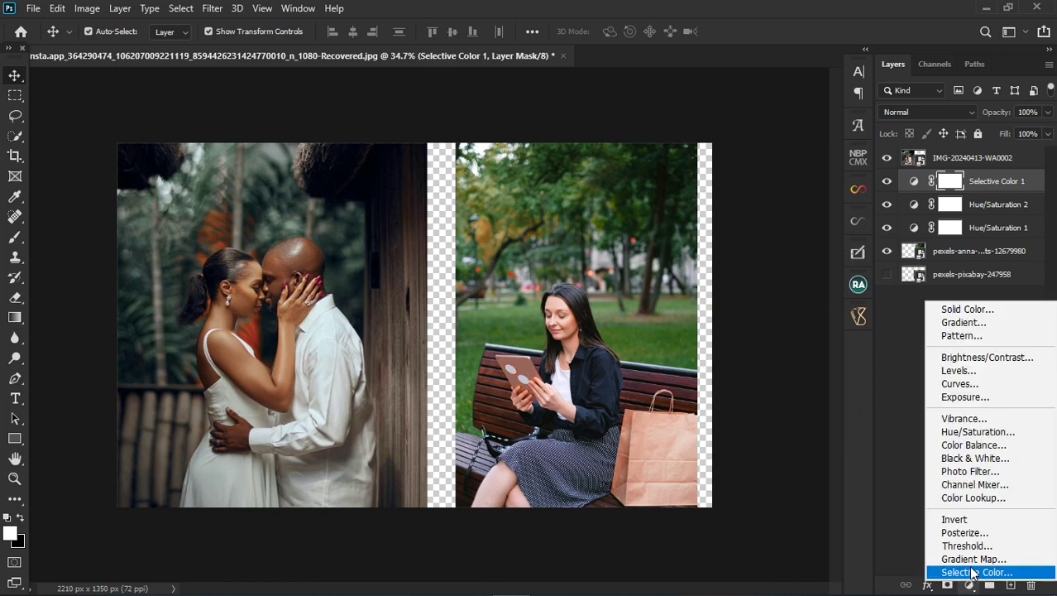
{"action": "left_click", "coordinate": [975, 572]}
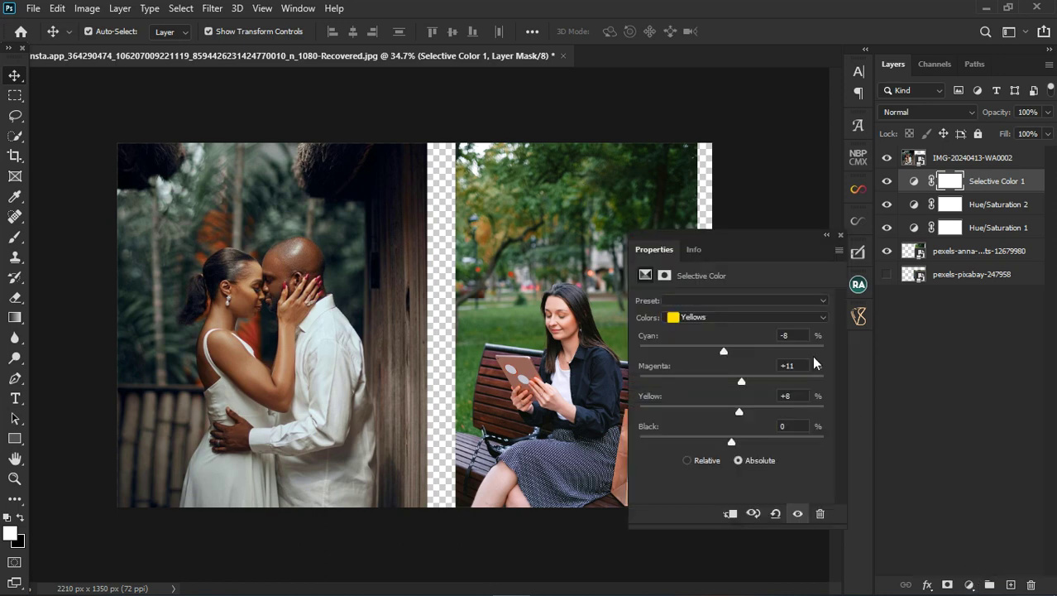
{"action": "left_click", "coordinate": [693, 317]}
{"action": "left_click", "coordinate": [699, 354]}
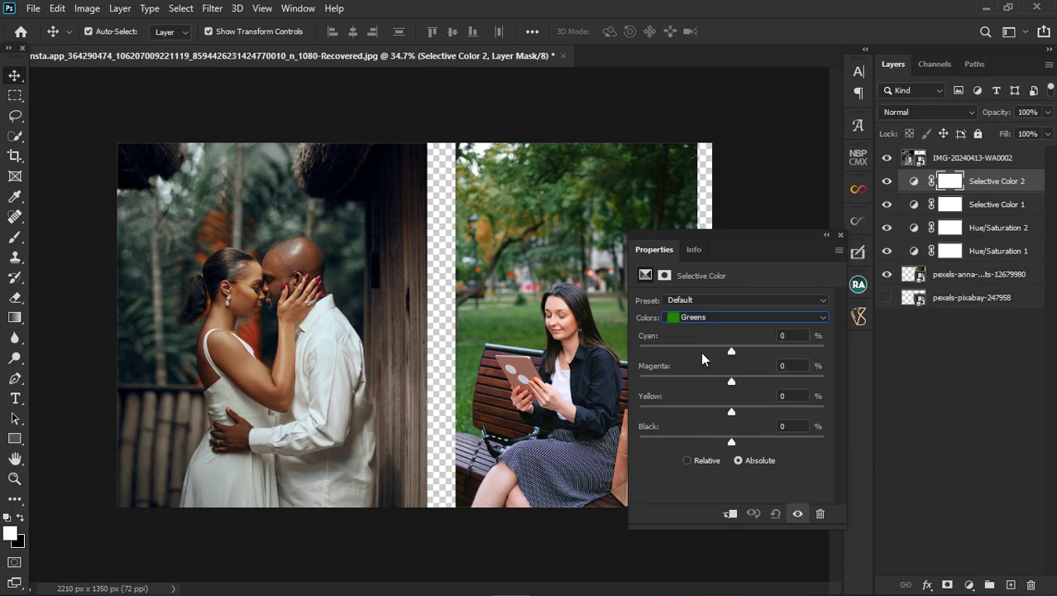
{"action": "left_click_drag", "start_coordinate": [735, 235], "coordinate": [768, 208]}
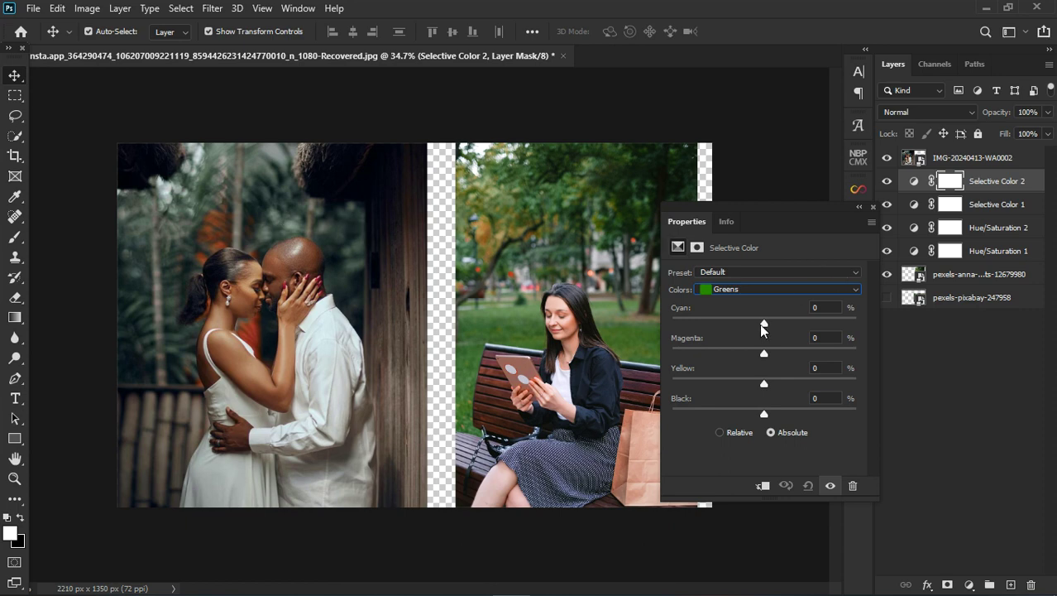
{"action": "left_click_drag", "start_coordinate": [765, 354], "coordinate": [826, 323]}
{"action": "left_click_drag", "start_coordinate": [826, 323], "coordinate": [799, 323]}
{"action": "mouse_move", "coordinate": [768, 383]}
{"action": "left_mouse_down"}
{"action": "mouse_move", "coordinate": [738, 381]}
{"action": "mouse_move", "coordinate": [752, 381]}
{"action": "left_mouse_up"}
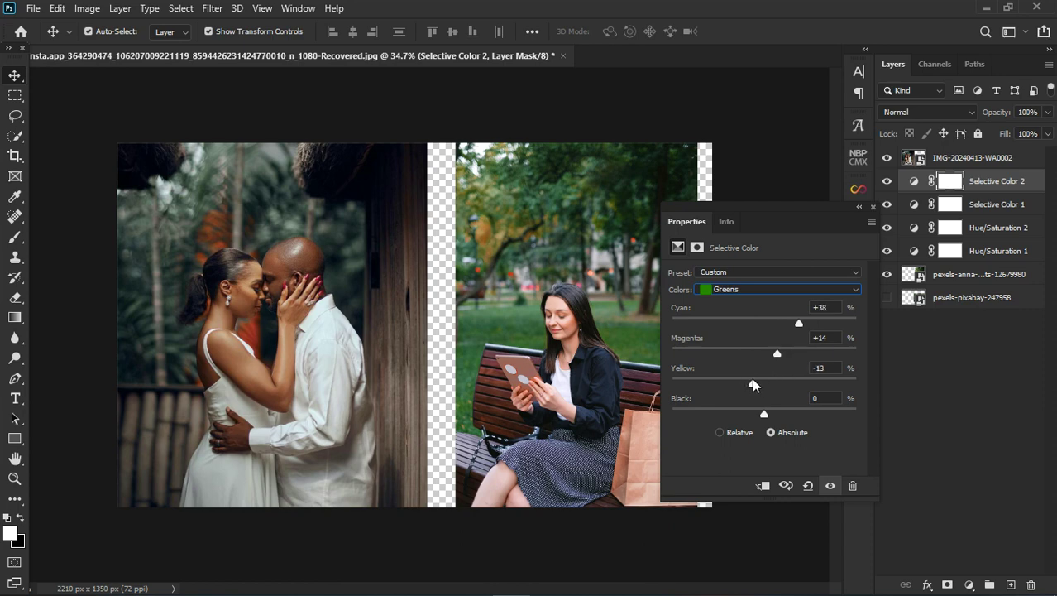
- In the second Selective Color adjustment, set the Yellows' Yellow to -16% and slightly raise their Cyan
{"action": "left_click", "coordinate": [763, 294]}
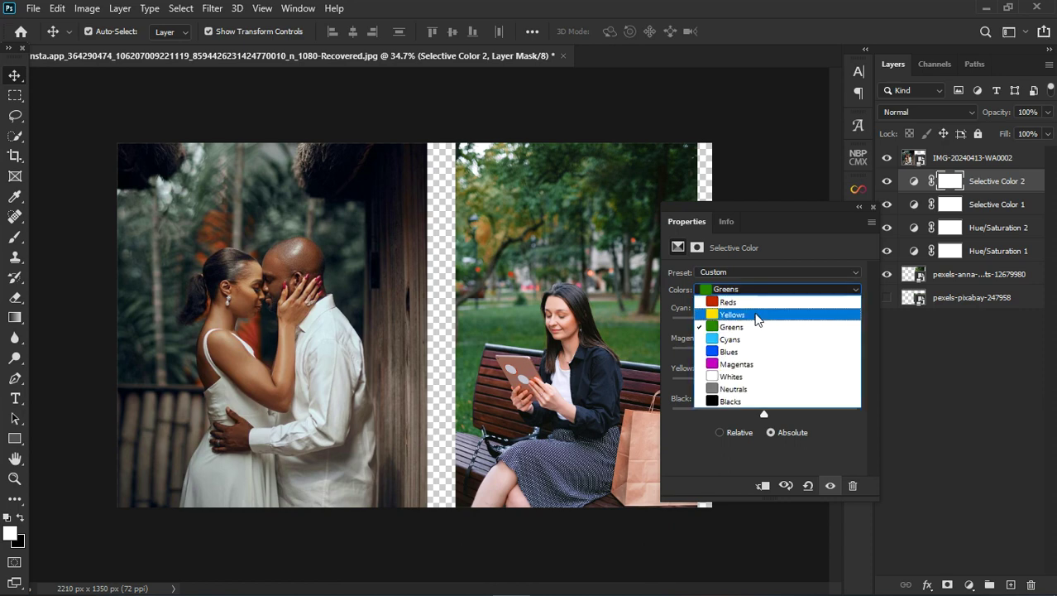
{"action": "left_click", "coordinate": [756, 313]}
{"action": "mouse_move", "coordinate": [763, 383]}
{"action": "left_mouse_down"}
{"action": "mouse_move", "coordinate": [739, 385]}
{"action": "mouse_move", "coordinate": [750, 385]}
{"action": "left_mouse_up"}
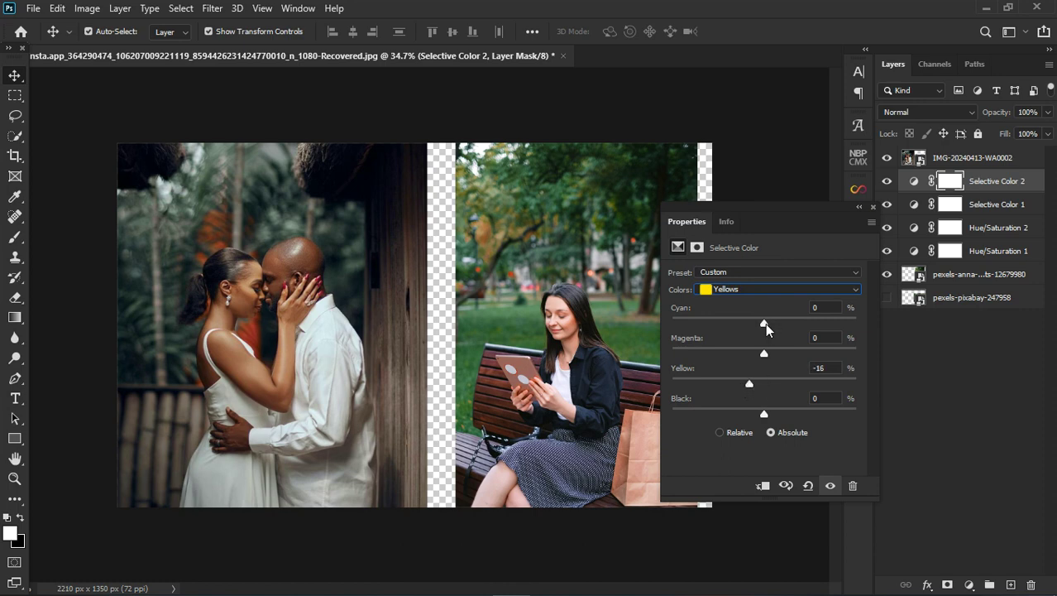
{"action": "left_click_drag", "start_coordinate": [789, 325], "coordinate": [780, 326]}
{"action": "left_click", "coordinate": [873, 207]}
- Add a third Hue/Saturation adjustment layer, setting its Greens to hue +16 and saturation about -30 with slightly lower lightness
{"action": "left_click", "coordinate": [968, 584]}
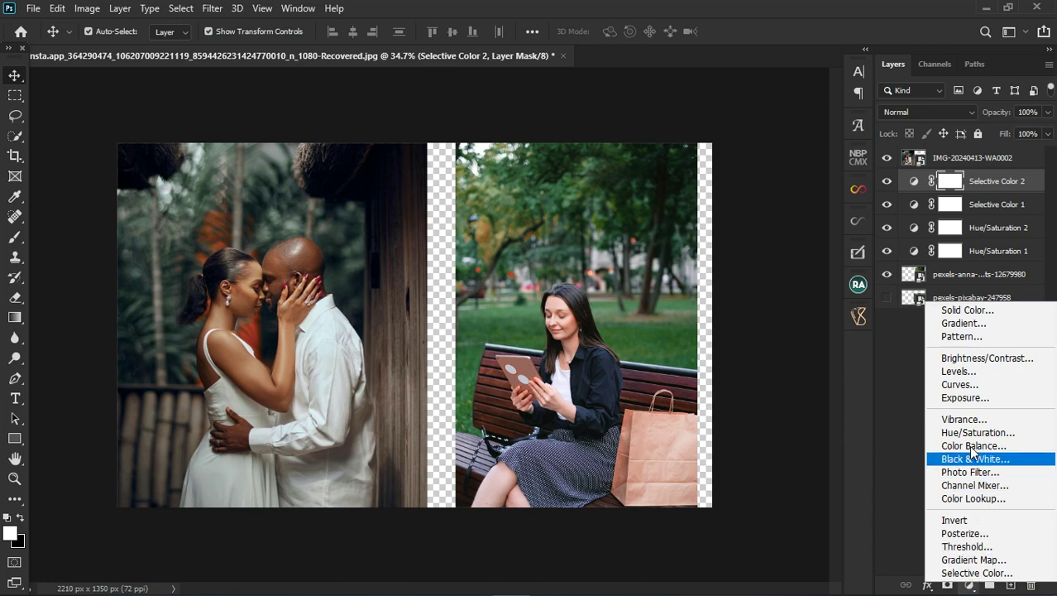
{"action": "key", "text": "Escape"}
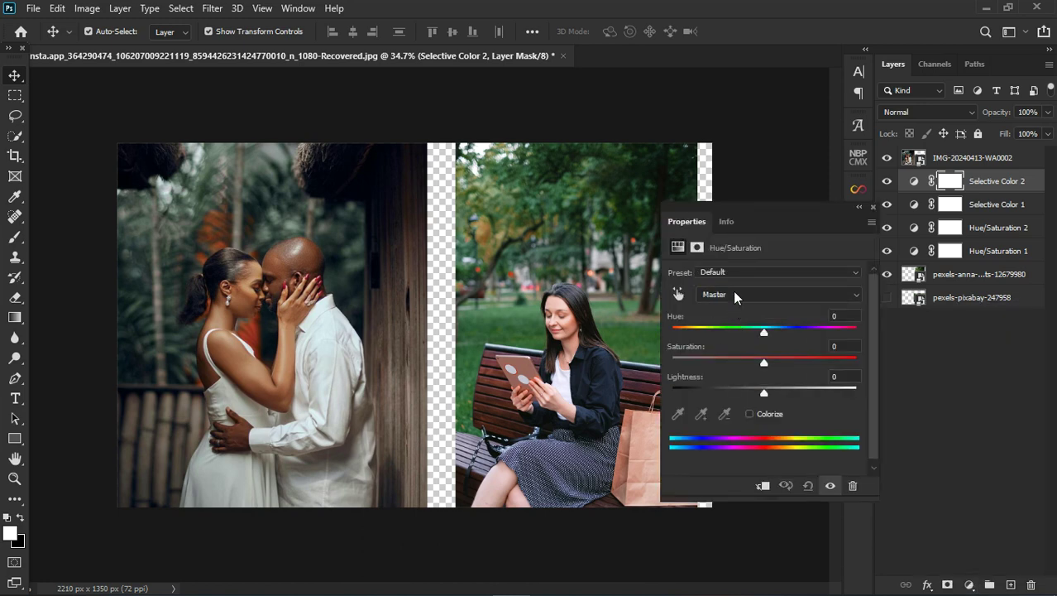
{"action": "left_click", "coordinate": [737, 295]}
{"action": "left_click", "coordinate": [744, 344]}
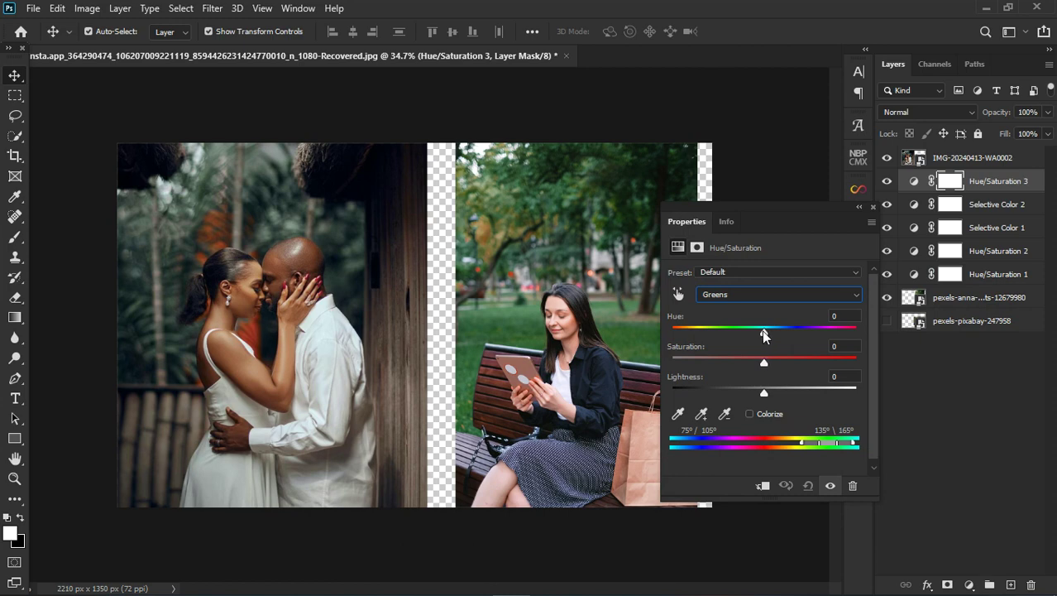
{"action": "left_click_drag", "start_coordinate": [764, 332], "coordinate": [740, 364]}
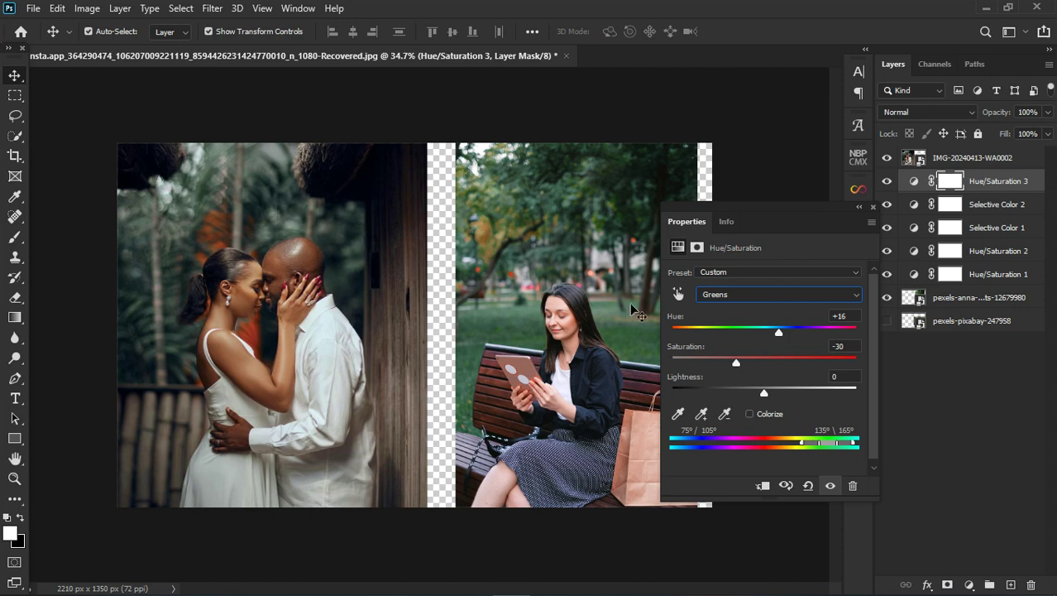
{"action": "left_click_drag", "start_coordinate": [737, 365], "coordinate": [751, 393]}
- Compare the two photos, checking the effect of the Hue/Saturation 3 and Hue/Saturation 1 layers by toggling their visibility
{"action": "left_click", "coordinate": [440, 311]}
{"action": "scroll", "coordinate": [441, 310], "scroll_direction": "down", "scroll_amount": 3}
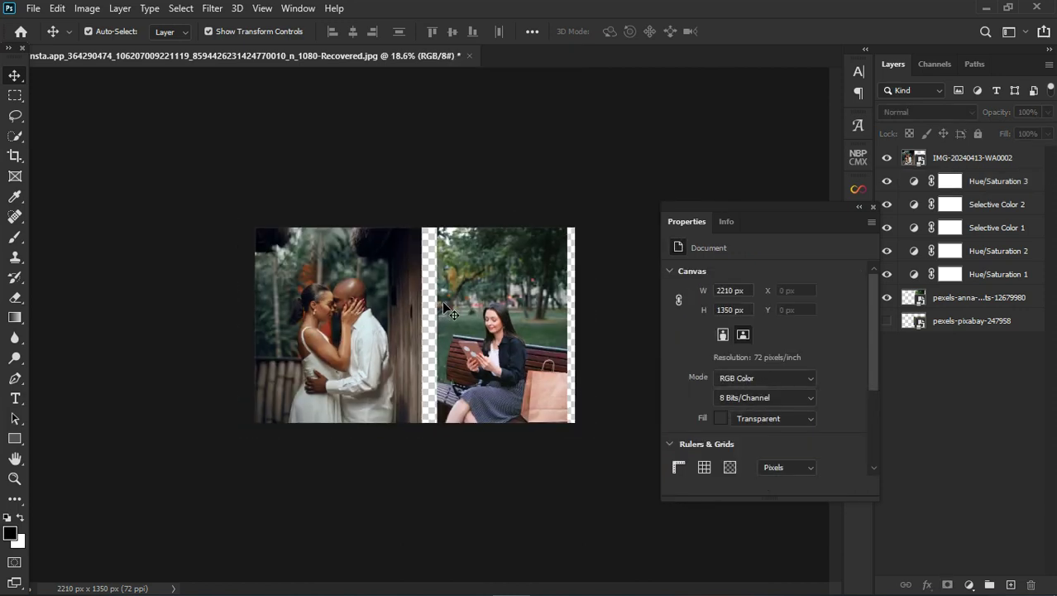
{"action": "scroll", "coordinate": [444, 306], "scroll_direction": "up", "scroll_amount": 1}
{"action": "scroll", "coordinate": [476, 290], "scroll_direction": "up", "scroll_amount": 1}
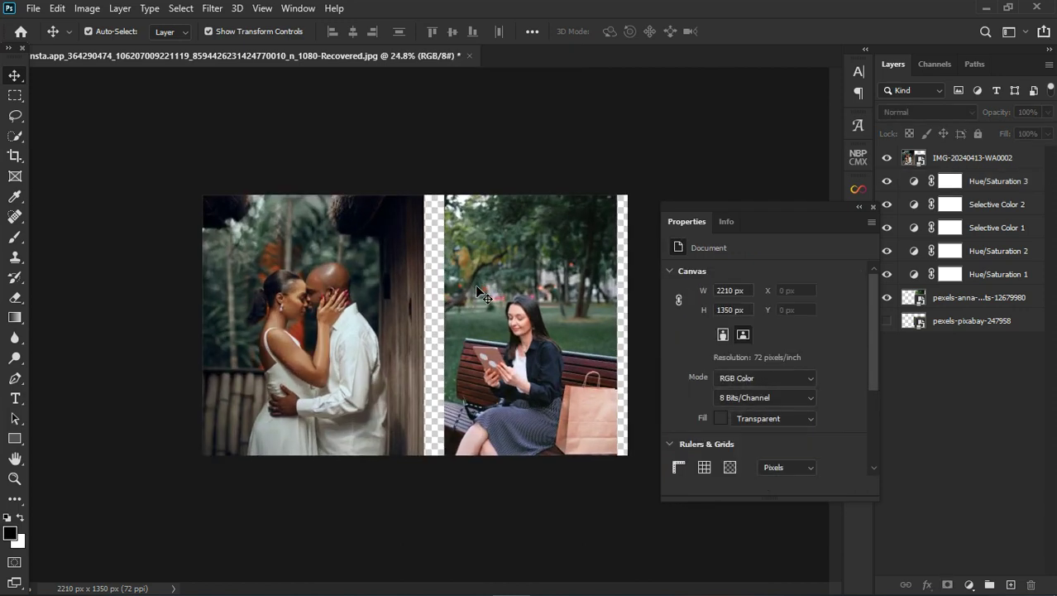
{"action": "scroll", "coordinate": [477, 290], "scroll_direction": "up", "scroll_amount": 1}
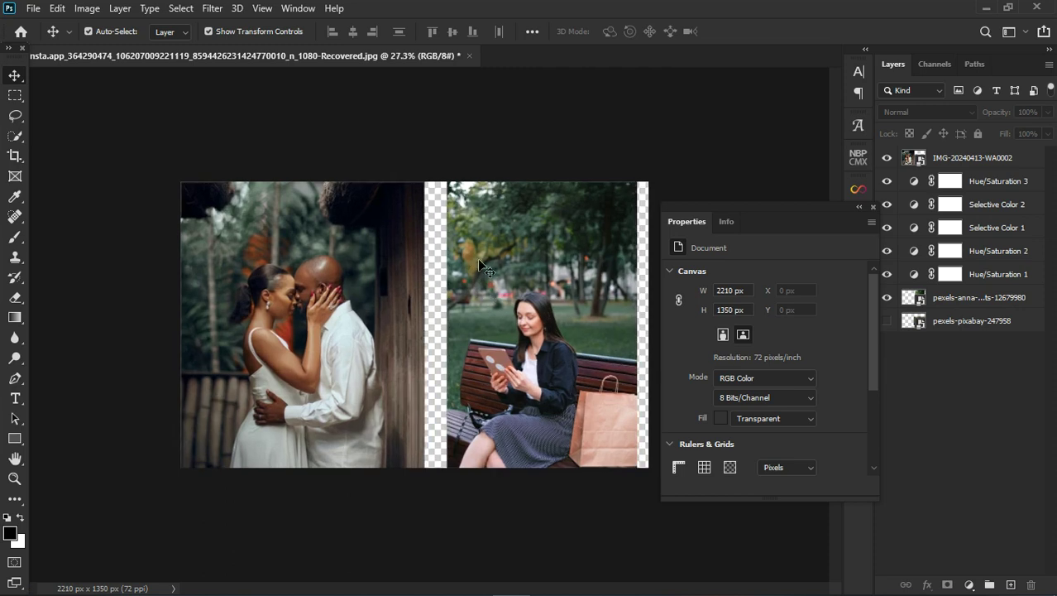
{"action": "left_click", "coordinate": [873, 206]}
{"action": "left_click", "coordinate": [887, 180]}
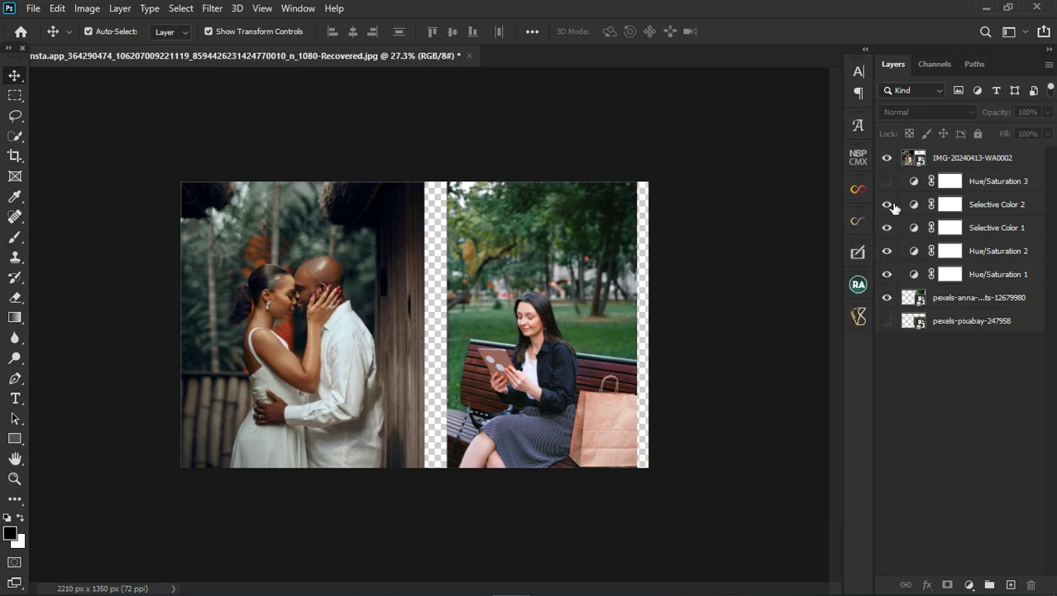
{"action": "left_click", "coordinate": [887, 181]}
{"action": "left_click", "coordinate": [887, 274]}
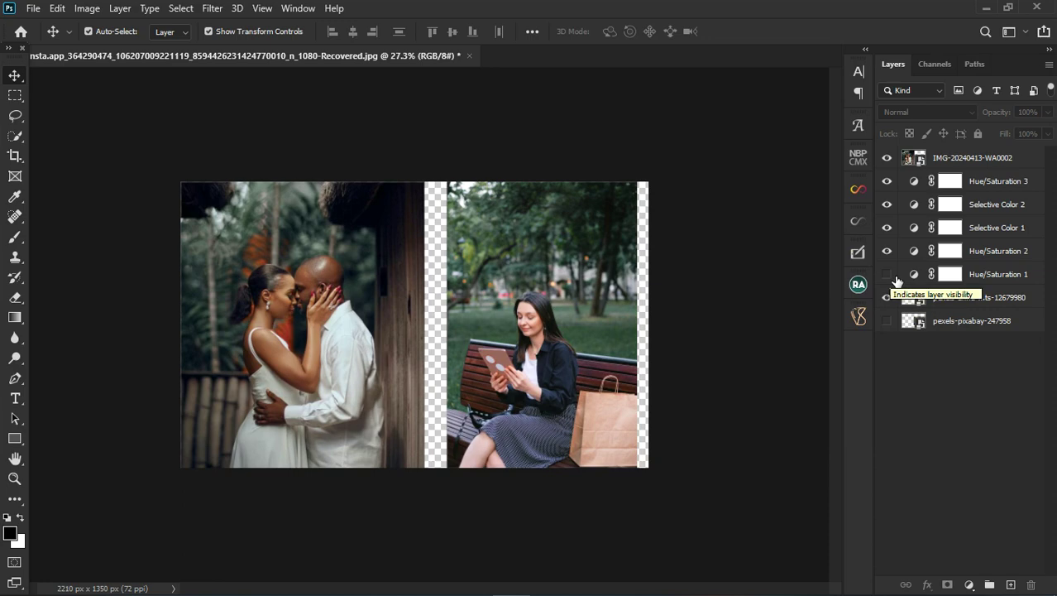
{"action": "left_click", "coordinate": [896, 278]}
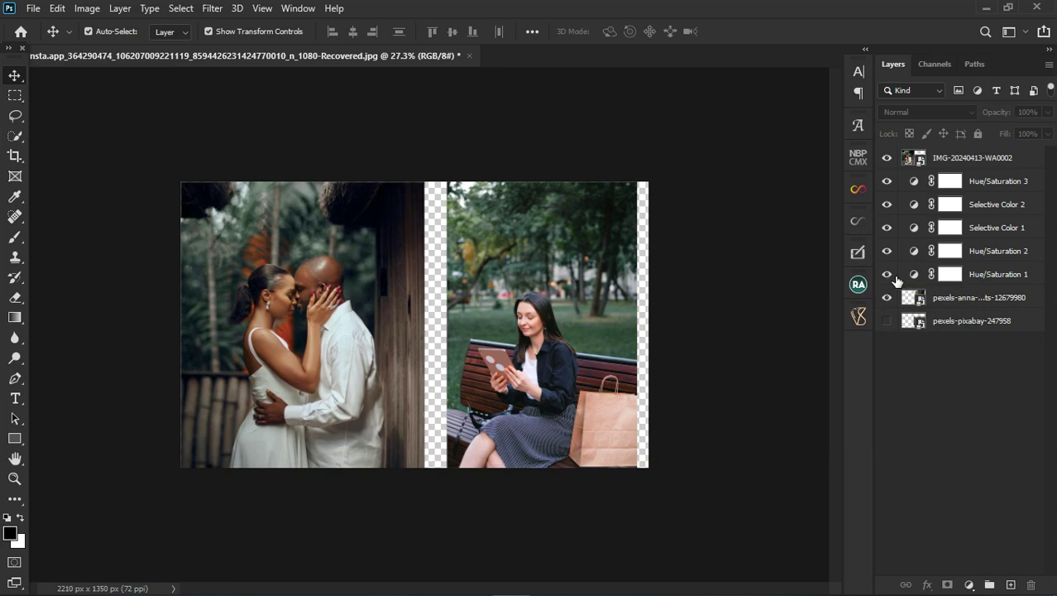
{"action": "left_click", "coordinate": [894, 278]}
- Reopen the Hue/Saturation 1 adjustment and set the saturation of its Yellows to 0
{"action": "double_click", "coordinate": [916, 277]}
{"action": "left_click", "coordinate": [759, 295]}
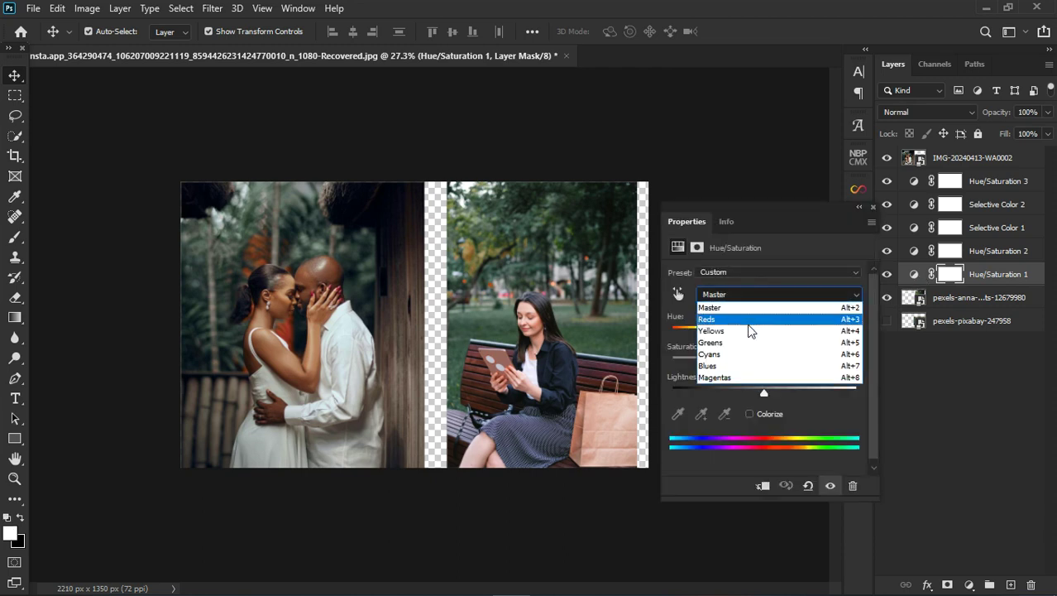
{"action": "left_click", "coordinate": [750, 331]}
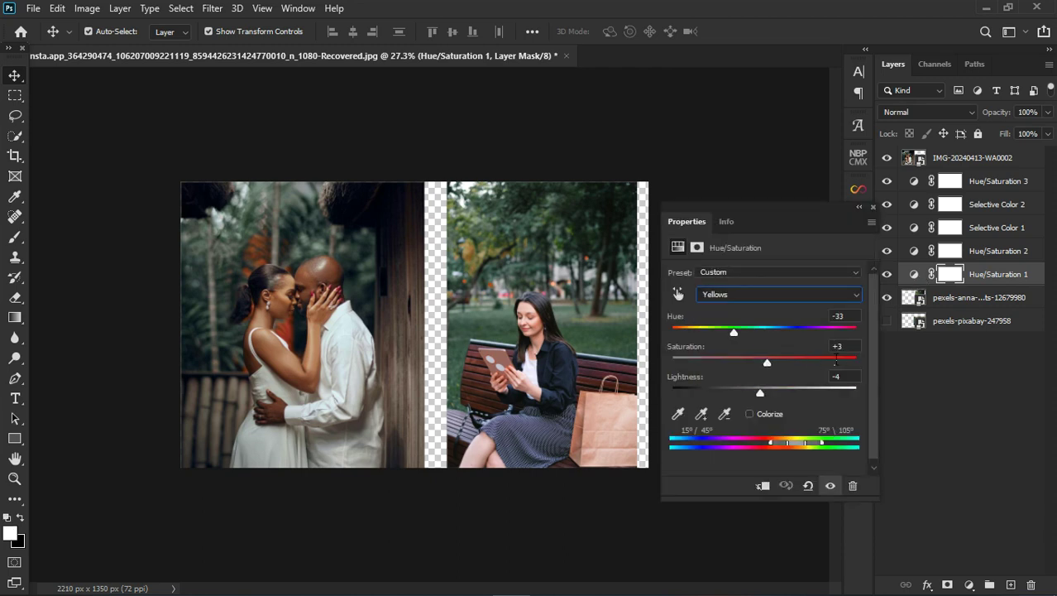
{"action": "left_click", "coordinate": [837, 346]}
{"action": "type", "text": "0"}
- Add a Selective Color adjustment above Hue/Saturation 1 and set its Yellows to Cyan +29%, Magenta -13% and Yellow -41%
{"action": "left_click", "coordinate": [971, 585]}
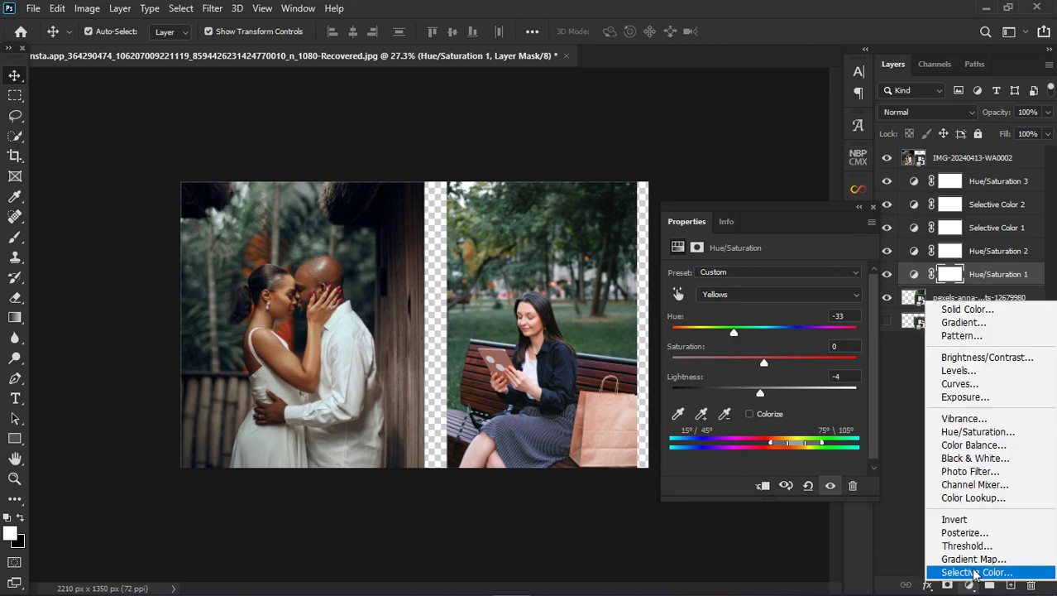
{"action": "left_click", "coordinate": [975, 571]}
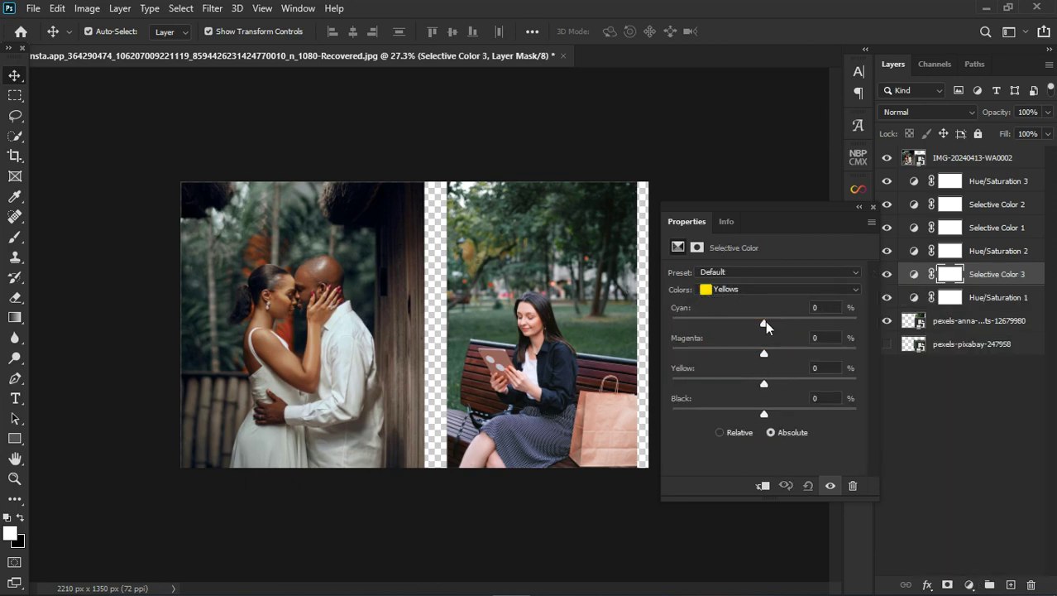
{"action": "left_click_drag", "start_coordinate": [765, 321], "coordinate": [732, 328]}
{"action": "left_click_drag", "start_coordinate": [797, 322], "coordinate": [799, 323]}
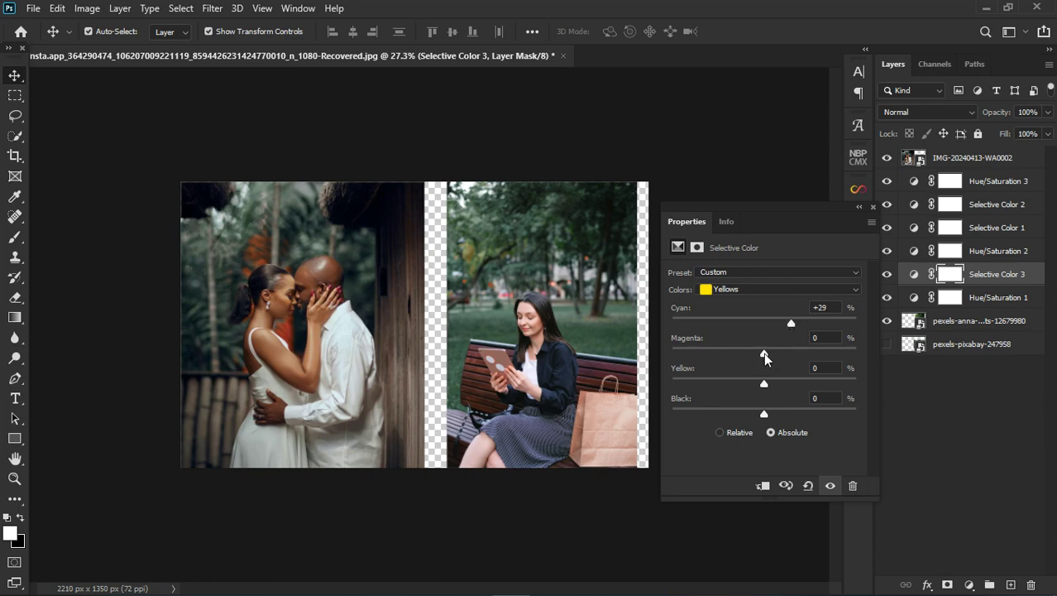
{"action": "left_click_drag", "start_coordinate": [764, 354], "coordinate": [727, 383]}
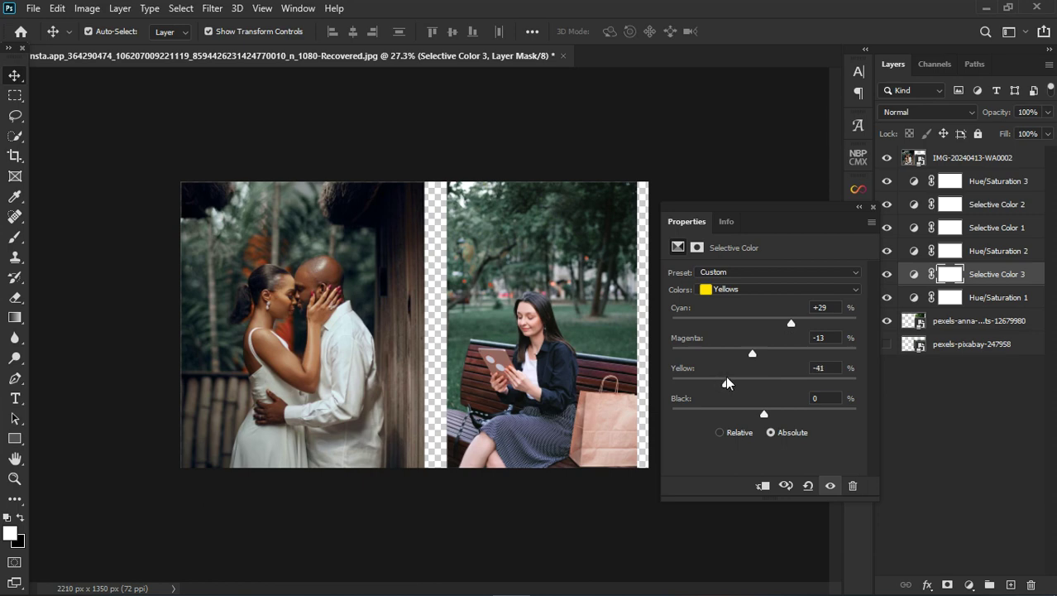
{"action": "left_click", "coordinate": [873, 209]}
- Toggle the visibility of the adjustment layers above Selective Color 3 one by one to examine each layer's effect
{"action": "left_click", "coordinate": [887, 250]}
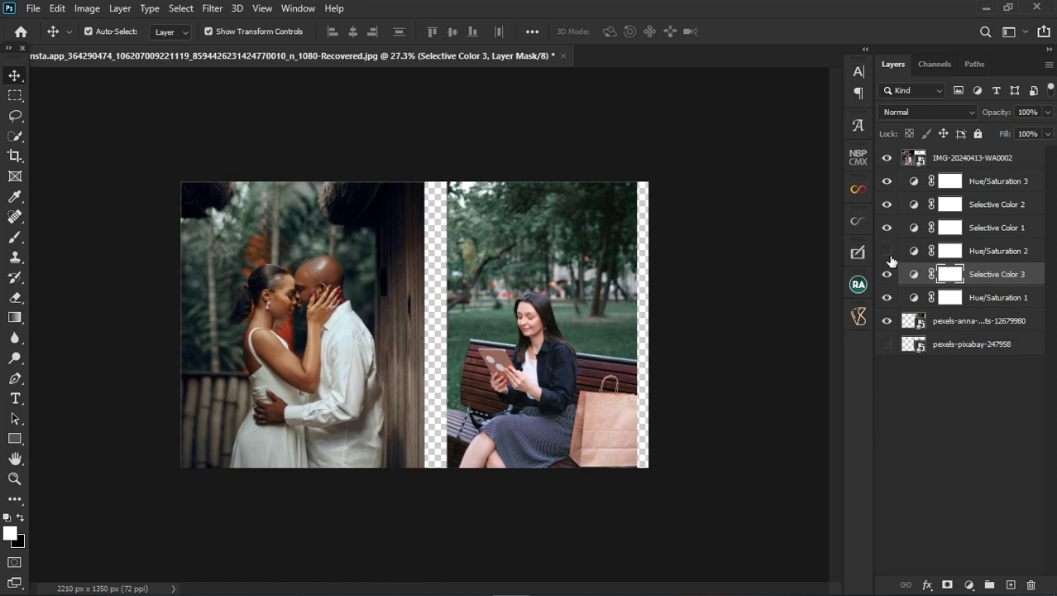
{"action": "left_click", "coordinate": [887, 250]}
{"action": "left_click", "coordinate": [887, 227]}
{"action": "left_click", "coordinate": [888, 205]}
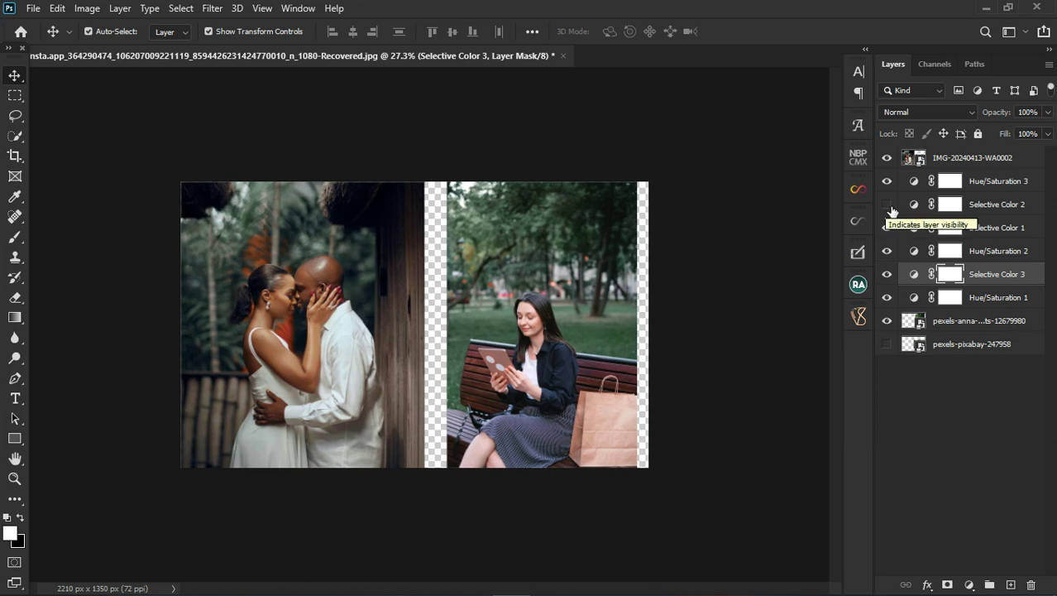
{"action": "left_click", "coordinate": [889, 207]}
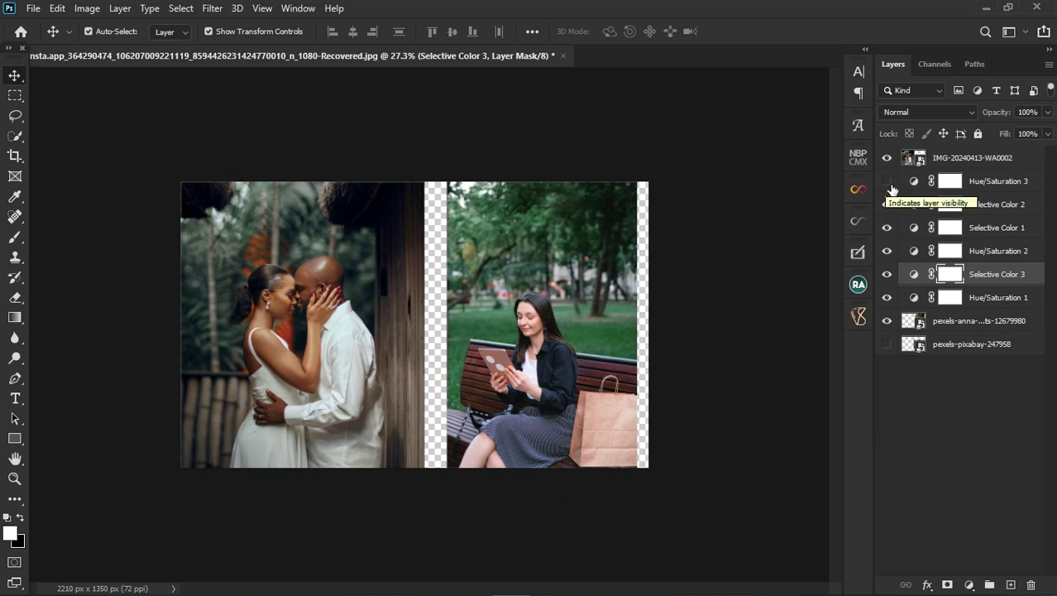
{"action": "left_click", "coordinate": [888, 181]}
- Reopen the Hue/Saturation 3 adjustment and set its Greens to Hue +12, Saturation -34 and Lightness -17
{"action": "double_click", "coordinate": [914, 180]}
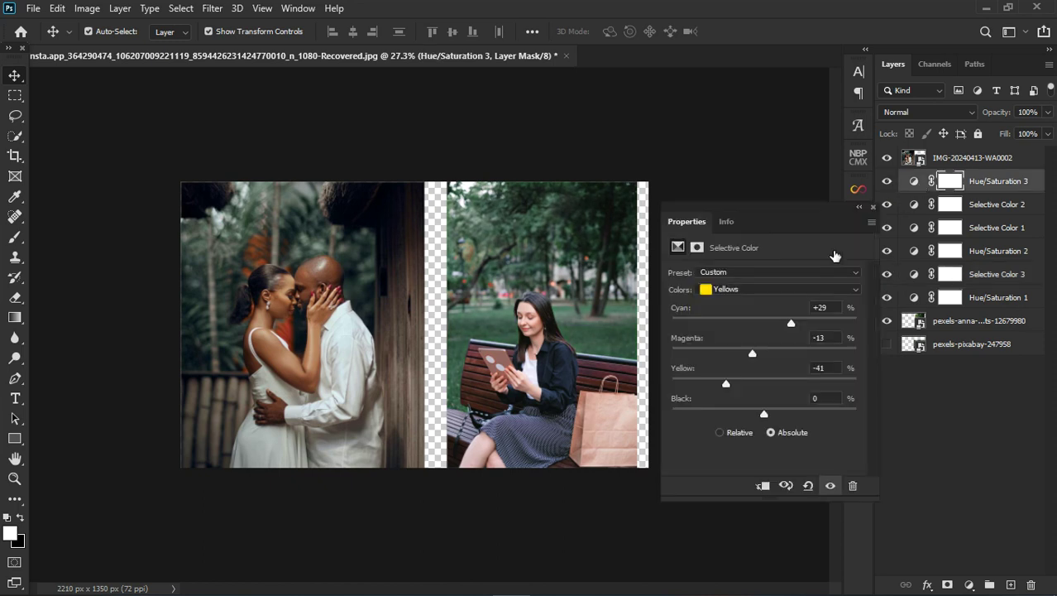
{"action": "left_click", "coordinate": [751, 294]}
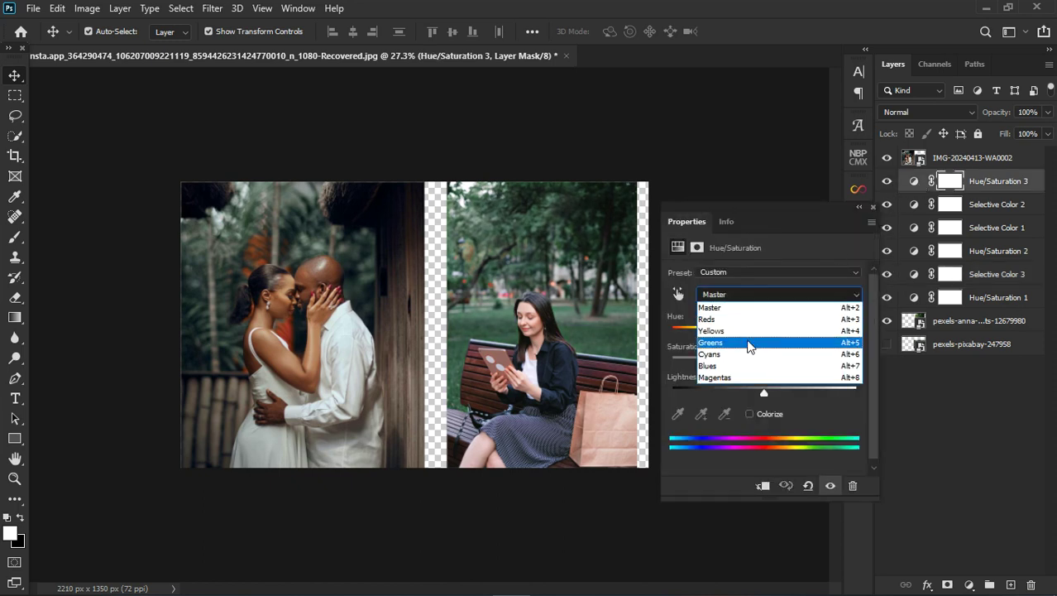
{"action": "left_click", "coordinate": [749, 347]}
{"action": "left_click_drag", "start_coordinate": [729, 361], "coordinate": [744, 365]}
{"action": "left_click_drag", "start_coordinate": [779, 332], "coordinate": [775, 333]}
{"action": "left_click_drag", "start_coordinate": [752, 391], "coordinate": [732, 362]}
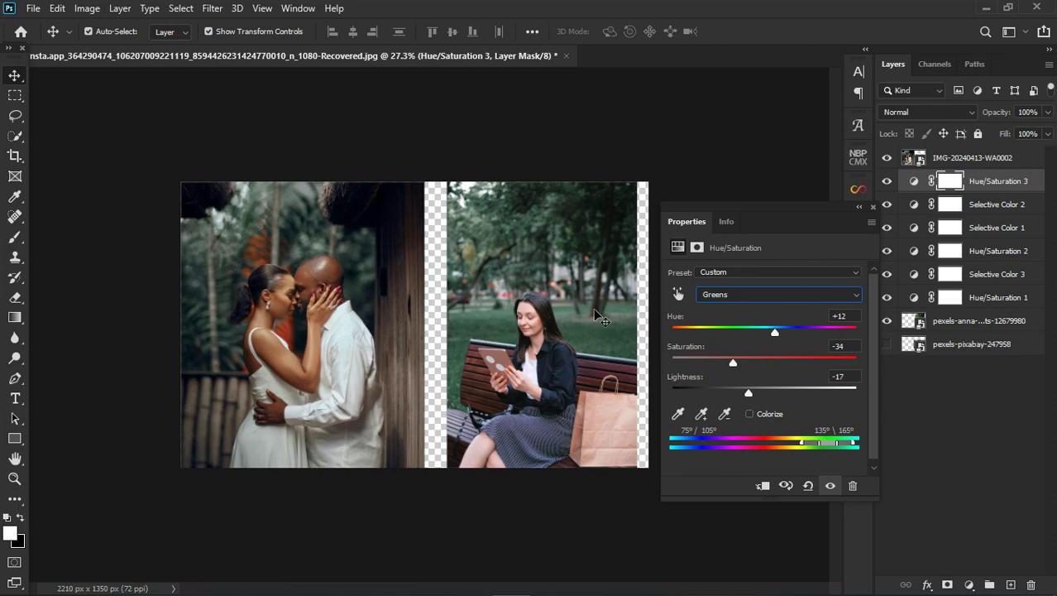
- Lower the hue and saturation of the Greens further in Hue/Saturation 3 and compare the two photos
{"action": "left_click_drag", "start_coordinate": [776, 334], "coordinate": [762, 335]}
{"action": "left_click_drag", "start_coordinate": [734, 370], "coordinate": [722, 367]}
{"action": "left_click", "coordinate": [873, 206]}
{"action": "scroll", "coordinate": [364, 327], "scroll_direction": "down", "scroll_amount": 2}
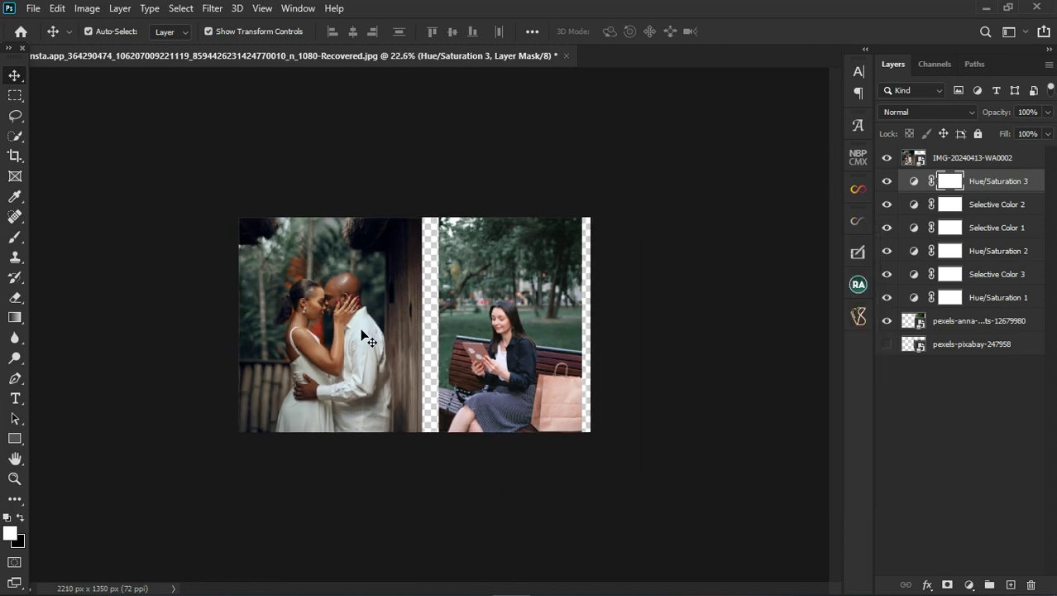
{"action": "scroll", "coordinate": [365, 335], "scroll_direction": "up", "scroll_amount": 3}
{"action": "scroll", "coordinate": [407, 331], "scroll_direction": "up", "scroll_amount": 1}
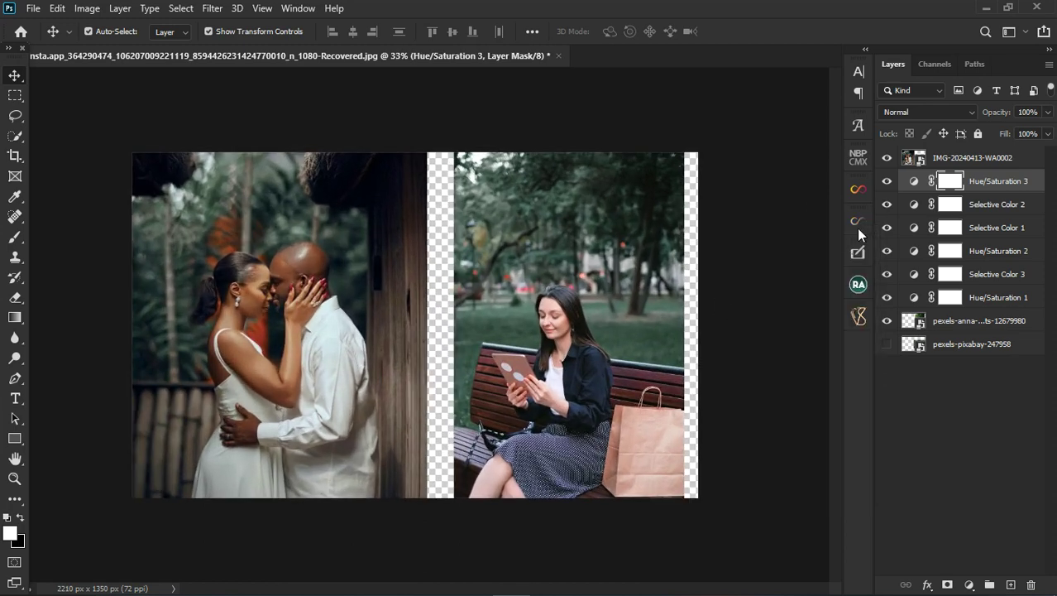
- Group the adjustment layers from Hue/Saturation 3 down to Hue/Saturation 1 and toggle the group's visibility to compare before and after
{"action": "left_click", "coordinate": [987, 303], "text": "shift"}
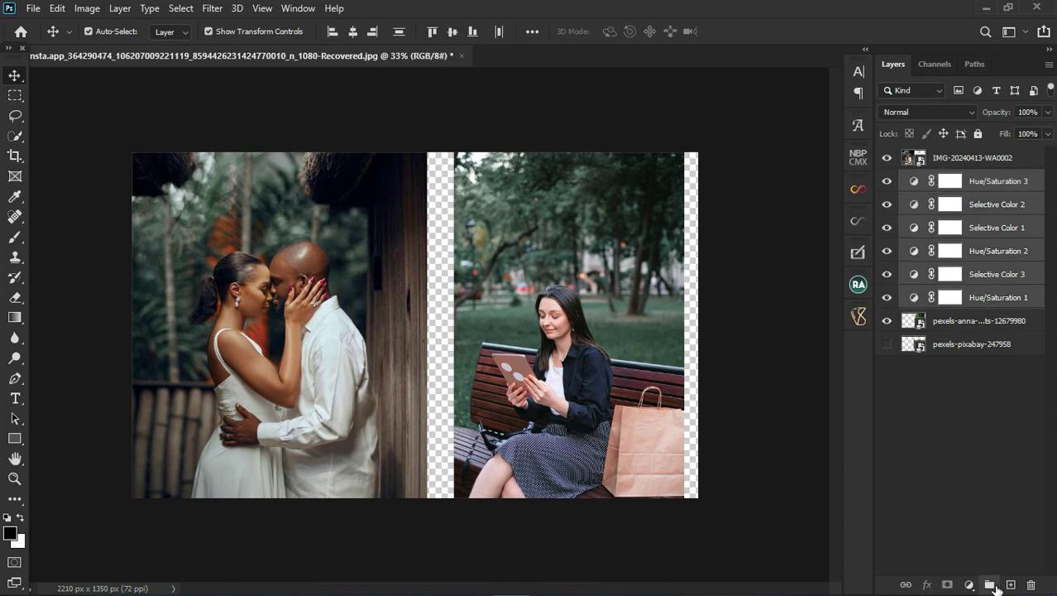
{"action": "left_click", "coordinate": [990, 584]}
{"action": "left_click", "coordinate": [888, 179]}
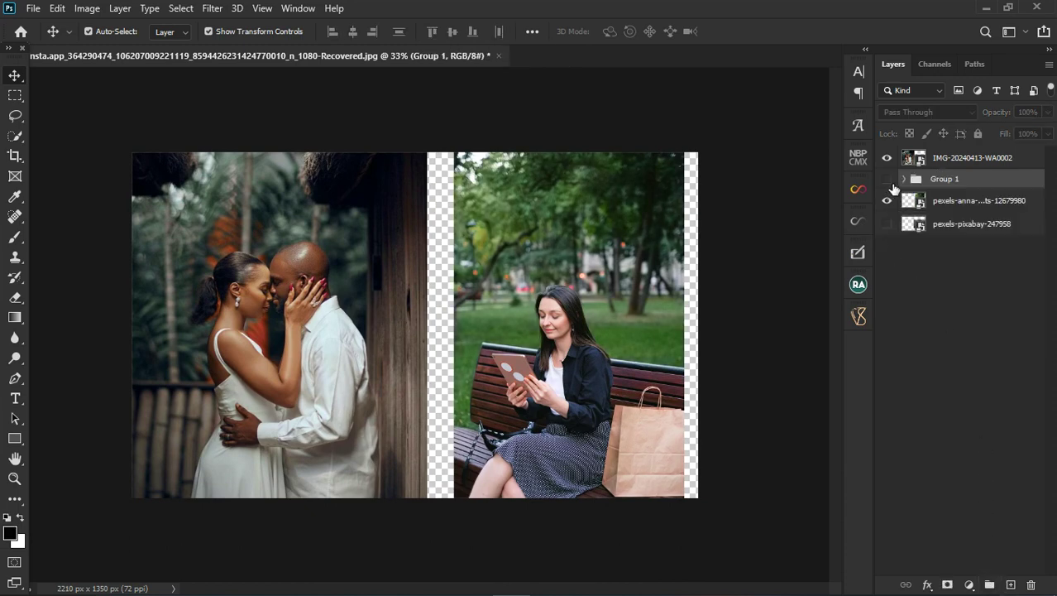
{"action": "left_click", "coordinate": [888, 179]}
{"action": "scroll", "coordinate": [537, 269], "scroll_direction": "down", "scroll_amount": 1}
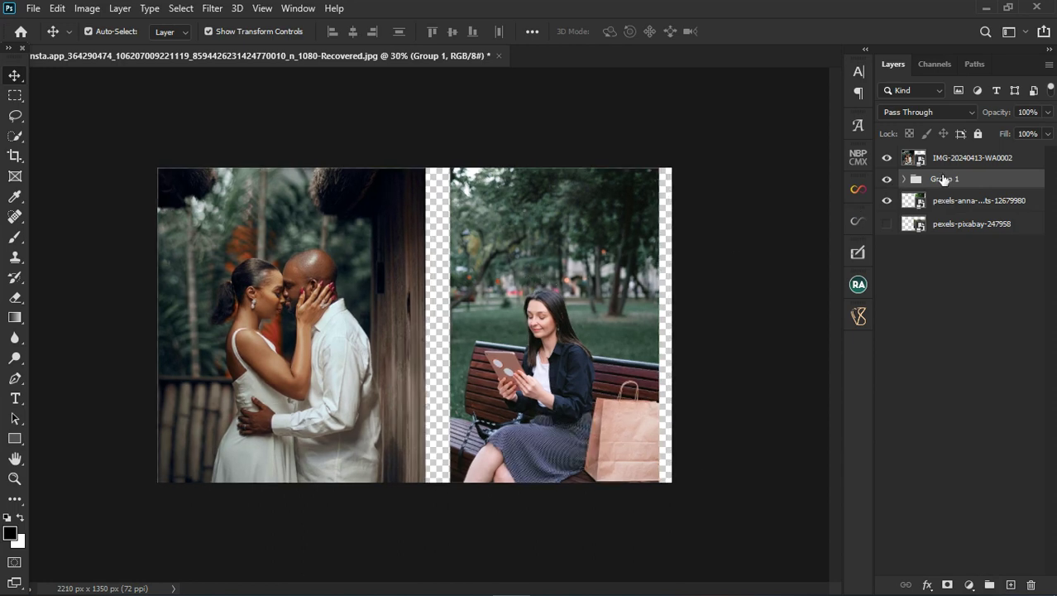
{"action": "left_click", "coordinate": [888, 179]}
{"action": "left_click", "coordinate": [889, 181]}
{"action": "scroll", "coordinate": [488, 286], "scroll_direction": "down", "scroll_amount": 1}
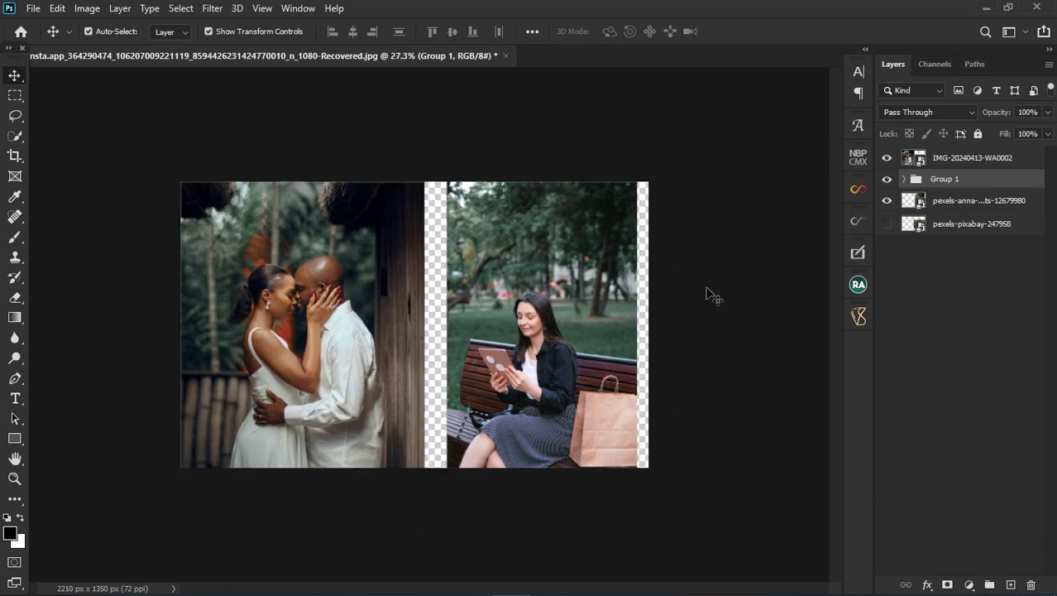
- Hide the park bench photo and show the pexels-pixabay-247958 wedding photo under the adjustment group
{"action": "left_click", "coordinate": [887, 201]}
{"action": "left_click", "coordinate": [887, 224]}
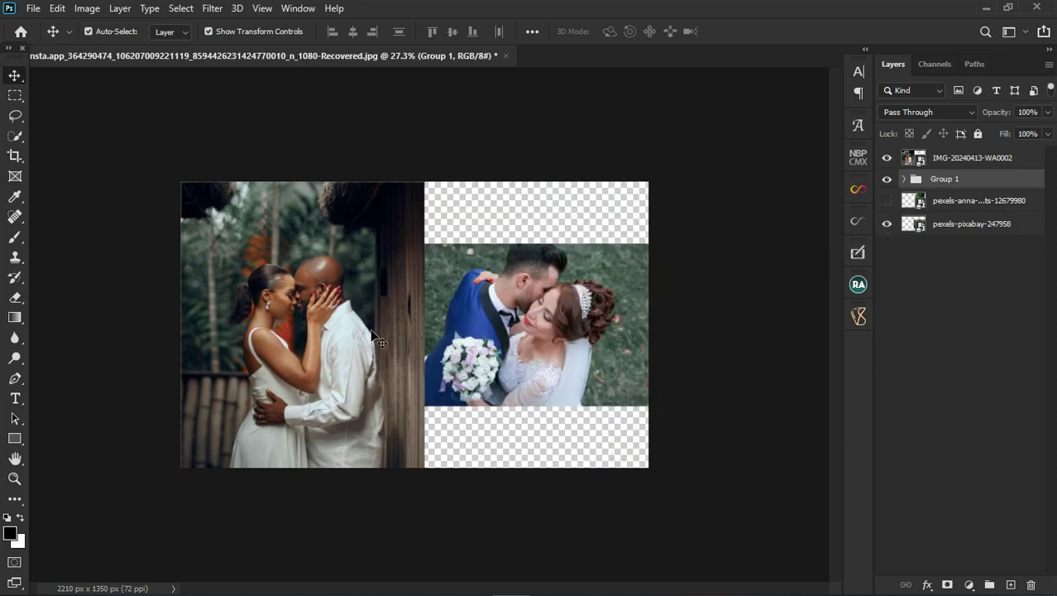
{"action": "scroll", "coordinate": [369, 328], "scroll_direction": "up", "scroll_amount": 2}
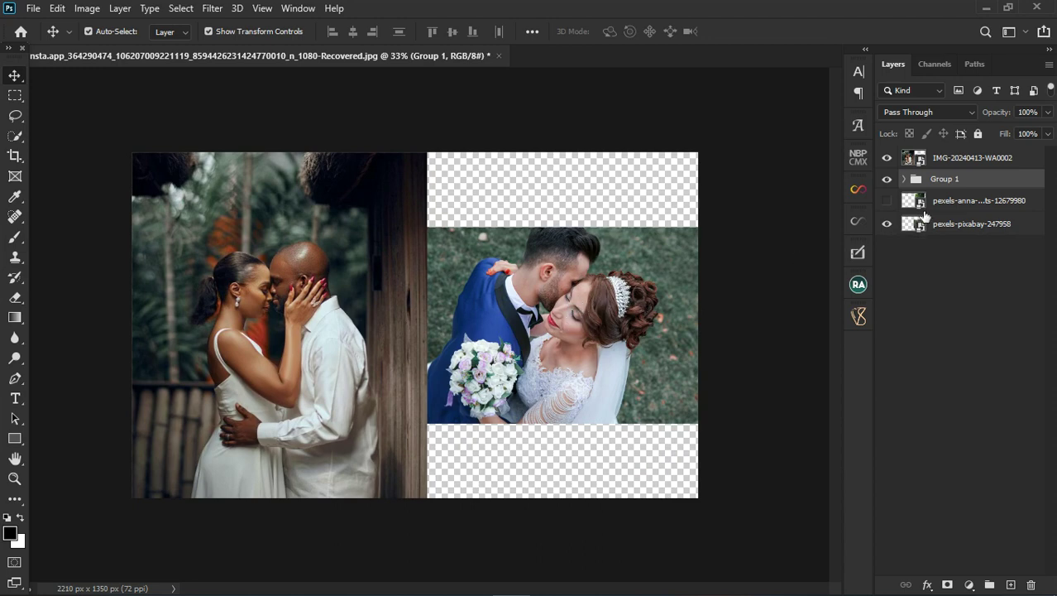
- Add a Selective Color adjustment above Hue/Saturation 3 inside Group 1 and set its Reds to Cyan -27% and Yellow +52%
{"action": "left_click", "coordinate": [904, 180]}
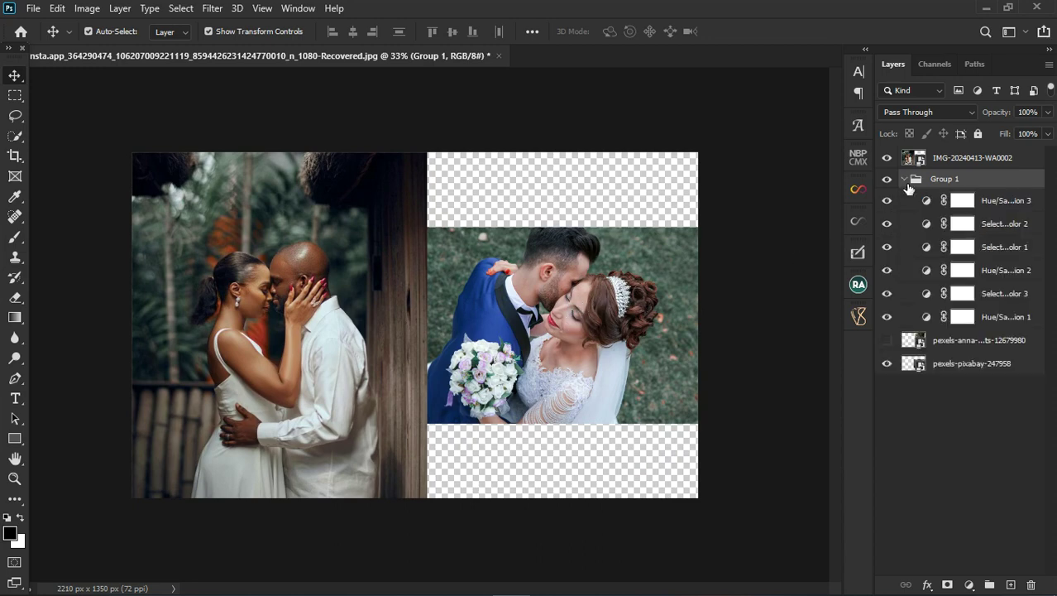
{"action": "left_click", "coordinate": [993, 205]}
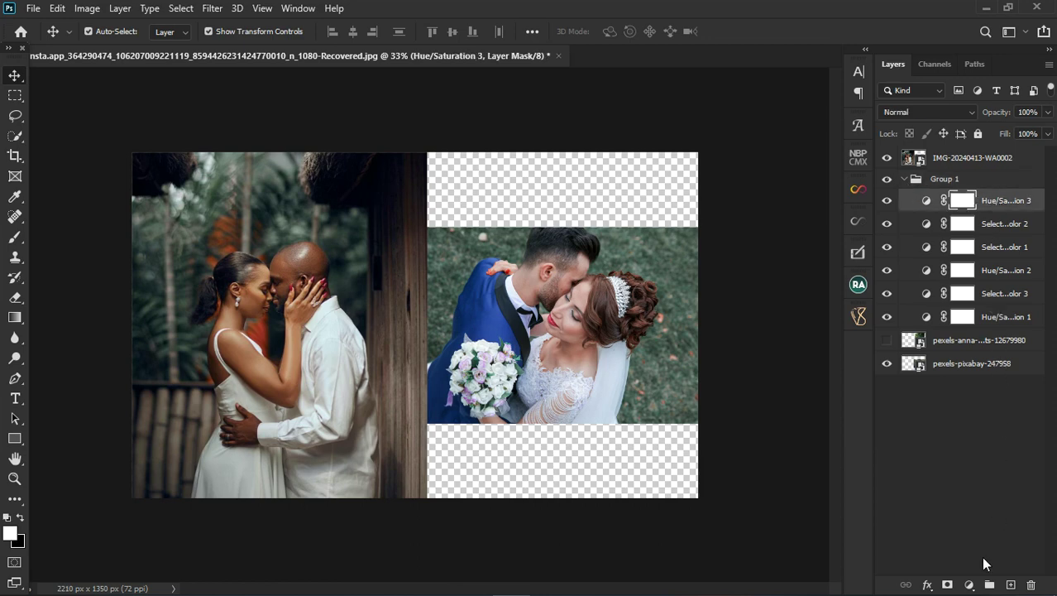
{"action": "left_click", "coordinate": [970, 585]}
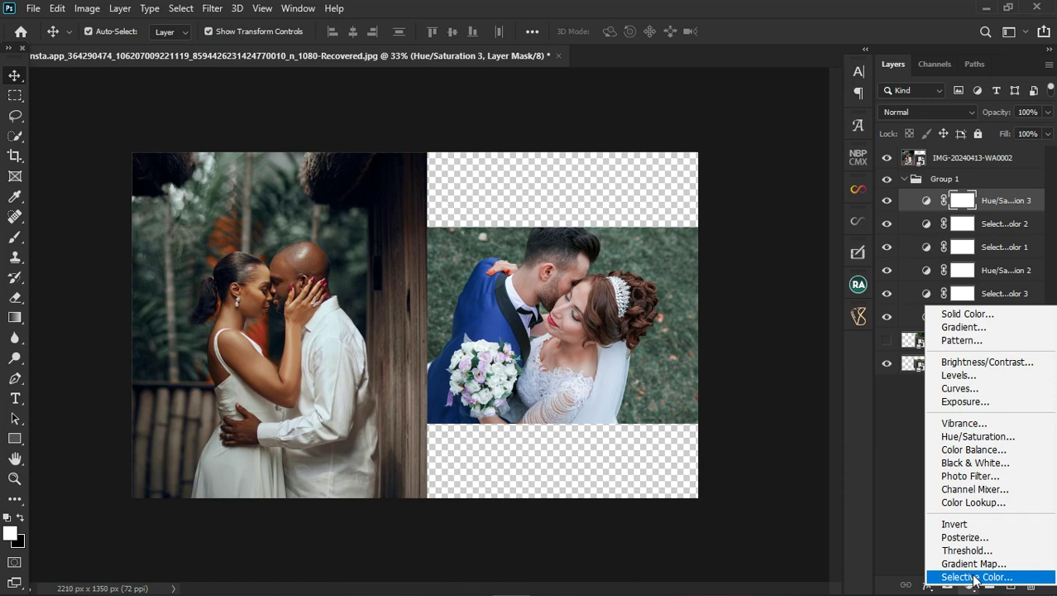
{"action": "left_click", "coordinate": [974, 576]}
{"action": "left_click", "coordinate": [726, 289]}
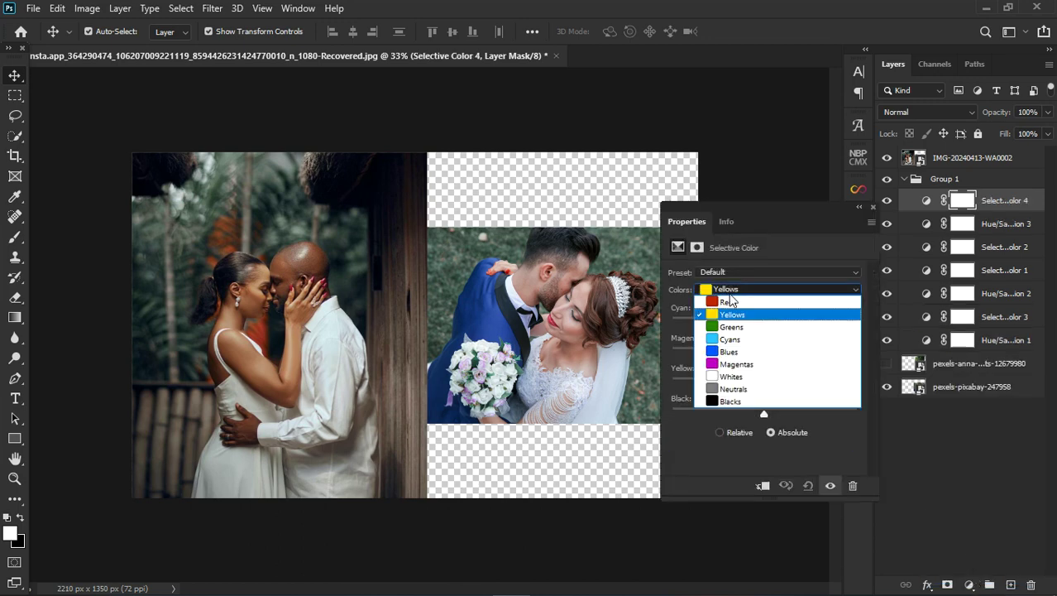
{"action": "left_click", "coordinate": [733, 302]}
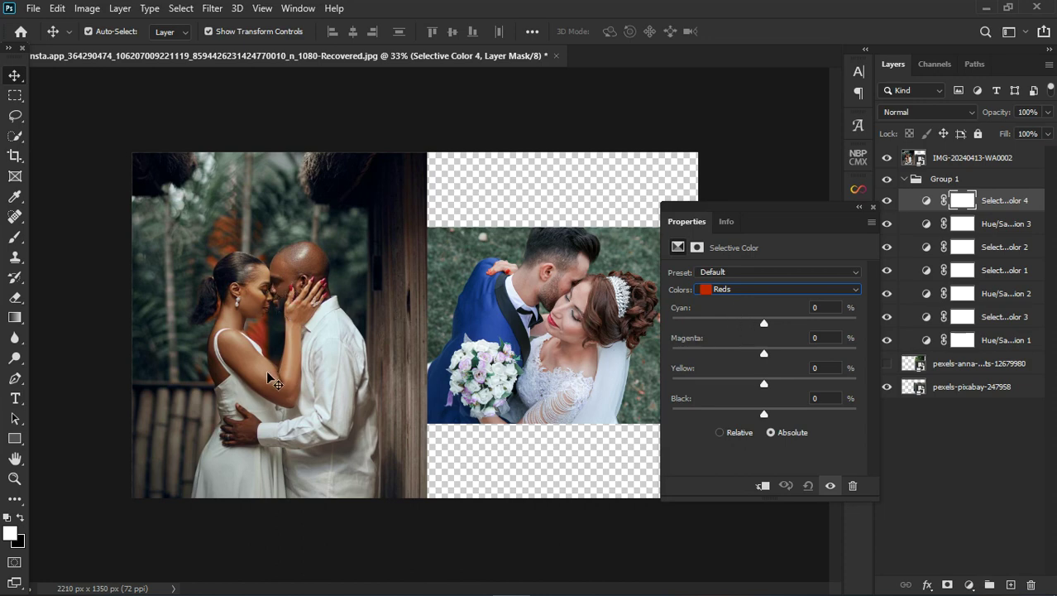
{"action": "left_click_drag", "start_coordinate": [765, 385], "coordinate": [775, 385]}
{"action": "left_click_drag", "start_coordinate": [813, 396], "coordinate": [813, 395]}
{"action": "left_click_drag", "start_coordinate": [764, 322], "coordinate": [741, 327]}
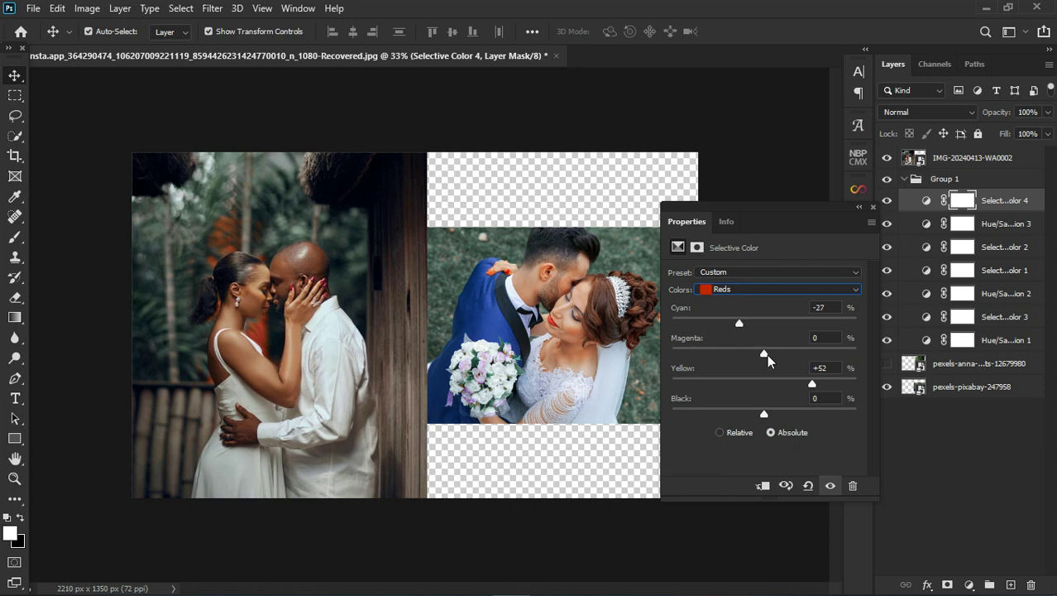
- Refine the Reds of Selective Color 4 to Cyan -30%, Magenta -9%, Yellow +44% and Black +22%
{"action": "mouse_move", "coordinate": [767, 355]}
{"action": "left_mouse_down"}
{"action": "mouse_move", "coordinate": [798, 357]}
{"action": "mouse_move", "coordinate": [731, 356]}
{"action": "mouse_move", "coordinate": [784, 358]}
{"action": "mouse_move", "coordinate": [760, 359]}
{"action": "left_mouse_up"}
{"action": "left_click_drag", "start_coordinate": [765, 417], "coordinate": [786, 420]}
{"action": "mouse_move", "coordinate": [759, 354]}
{"action": "left_mouse_down"}
{"action": "mouse_move", "coordinate": [782, 355]}
{"action": "mouse_move", "coordinate": [756, 357]}
{"action": "left_mouse_up"}
{"action": "mouse_move", "coordinate": [740, 322]}
{"action": "left_mouse_down"}
{"action": "mouse_move", "coordinate": [721, 321]}
{"action": "mouse_move", "coordinate": [751, 325]}
{"action": "left_mouse_up"}
{"action": "left_click_drag", "start_coordinate": [821, 384], "coordinate": [805, 384]}
{"action": "left_click_drag", "start_coordinate": [749, 323], "coordinate": [736, 324]}
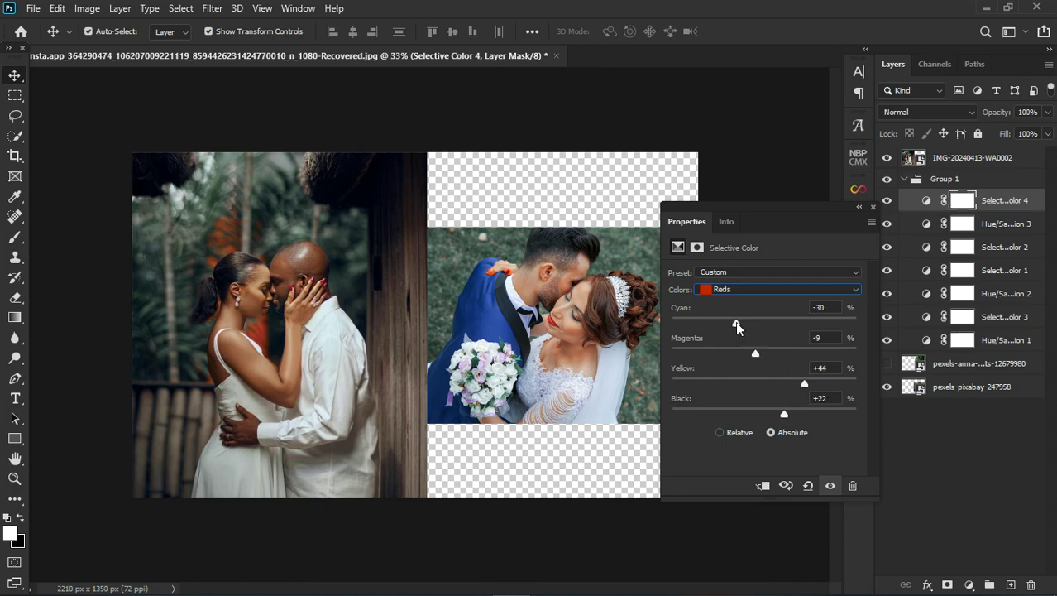
{"action": "left_click", "coordinate": [873, 207]}
- Add a Hue/Saturation adjustment above Selective Color 4 and set its Reds to Hue +2, Saturation +13 and Lightness -19
{"action": "left_click", "coordinate": [969, 584]}
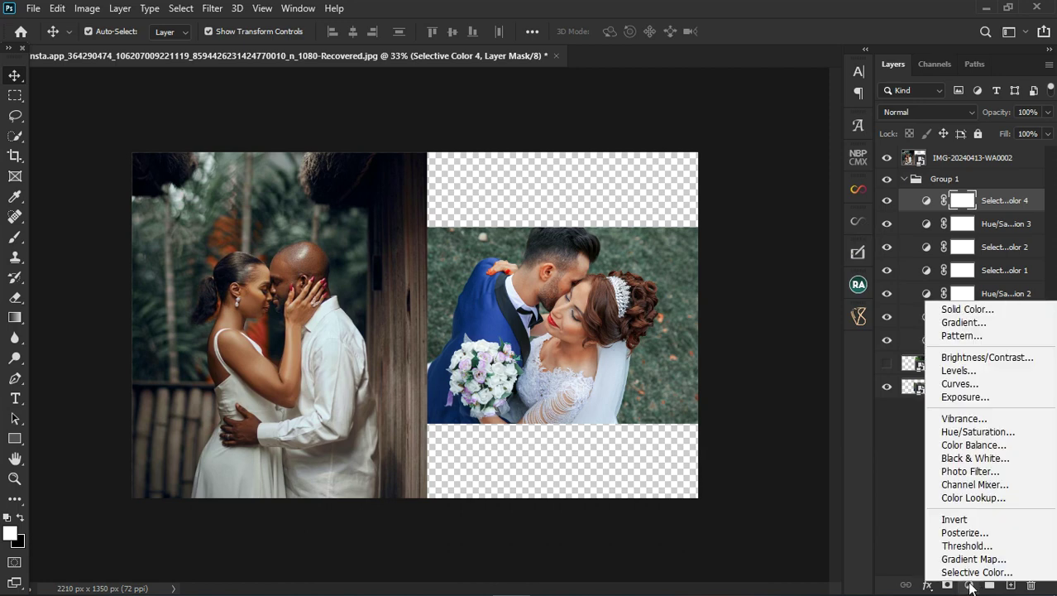
{"action": "left_click", "coordinate": [978, 431]}
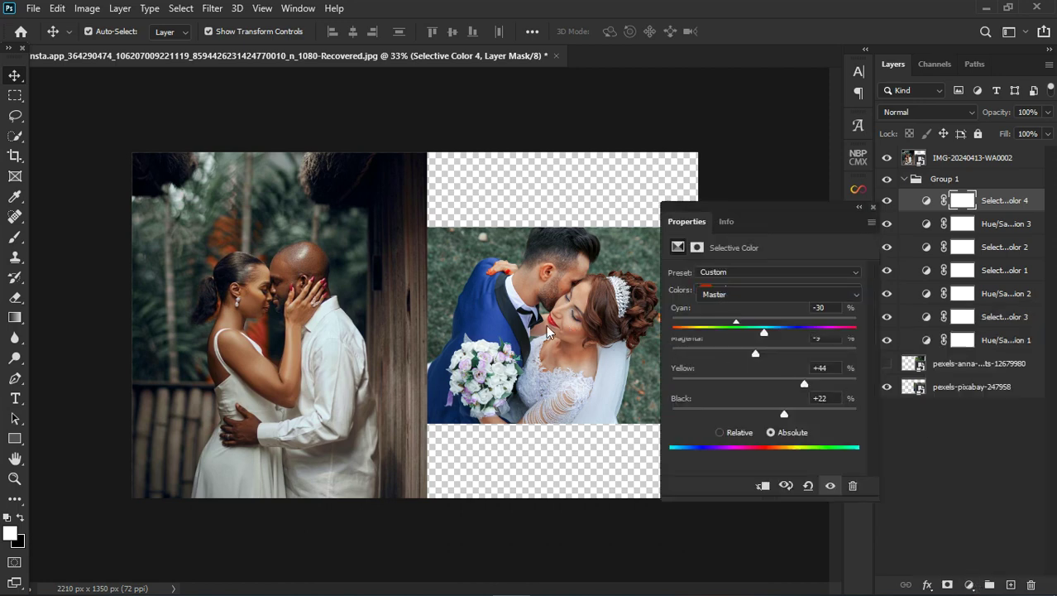
{"action": "left_click", "coordinate": [747, 295]}
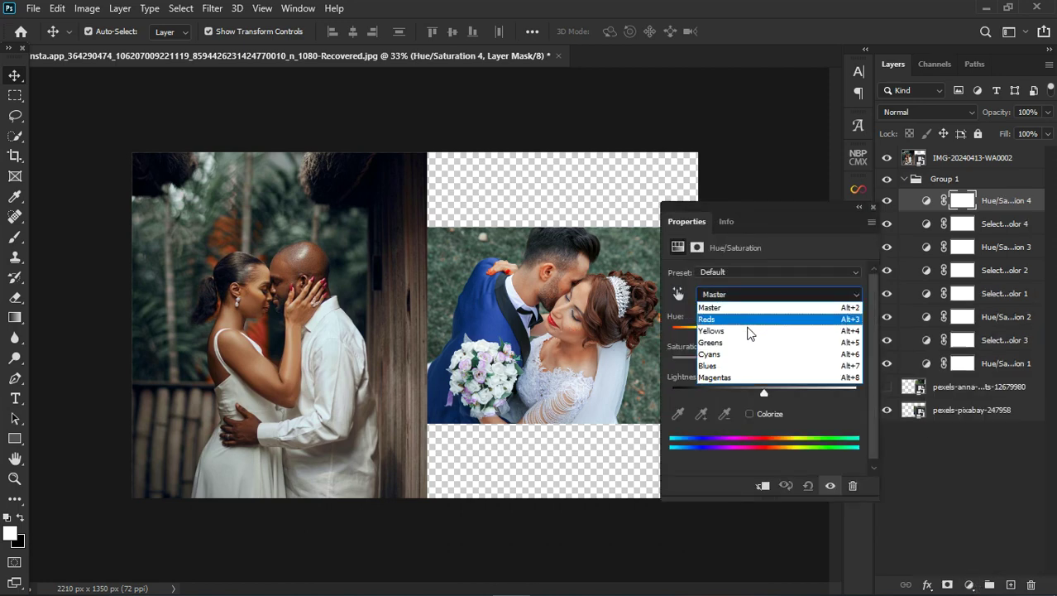
{"action": "left_click", "coordinate": [748, 313]}
{"action": "mouse_move", "coordinate": [763, 331]}
{"action": "left_mouse_down"}
{"action": "mouse_move", "coordinate": [751, 332]}
{"action": "mouse_move", "coordinate": [766, 340]}
{"action": "left_mouse_up"}
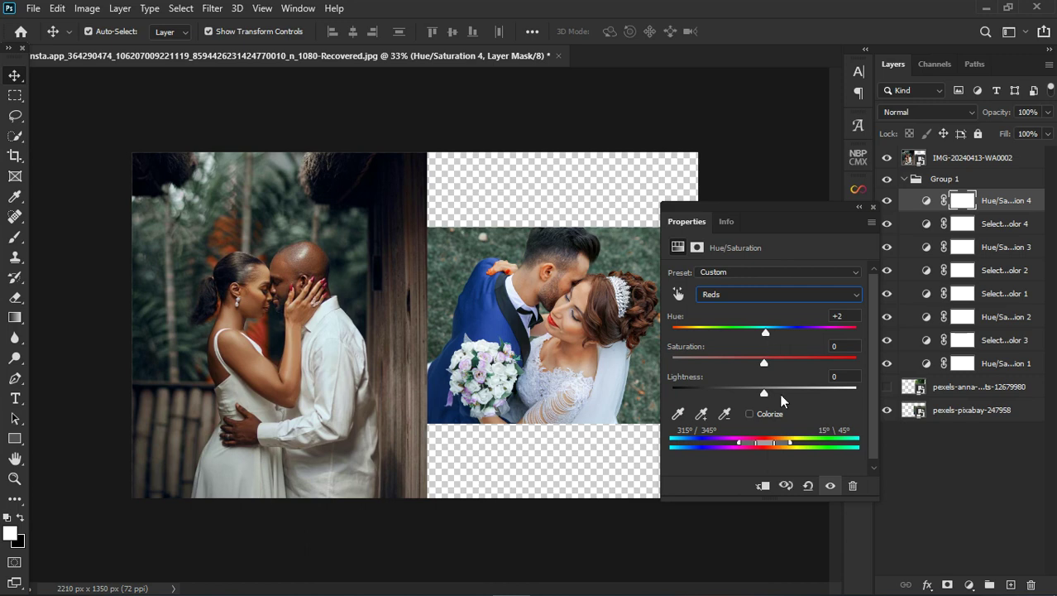
{"action": "mouse_move", "coordinate": [761, 391]}
{"action": "left_mouse_down"}
{"action": "mouse_move", "coordinate": [775, 362]}
{"action": "mouse_move", "coordinate": [746, 391]}
{"action": "left_mouse_up"}
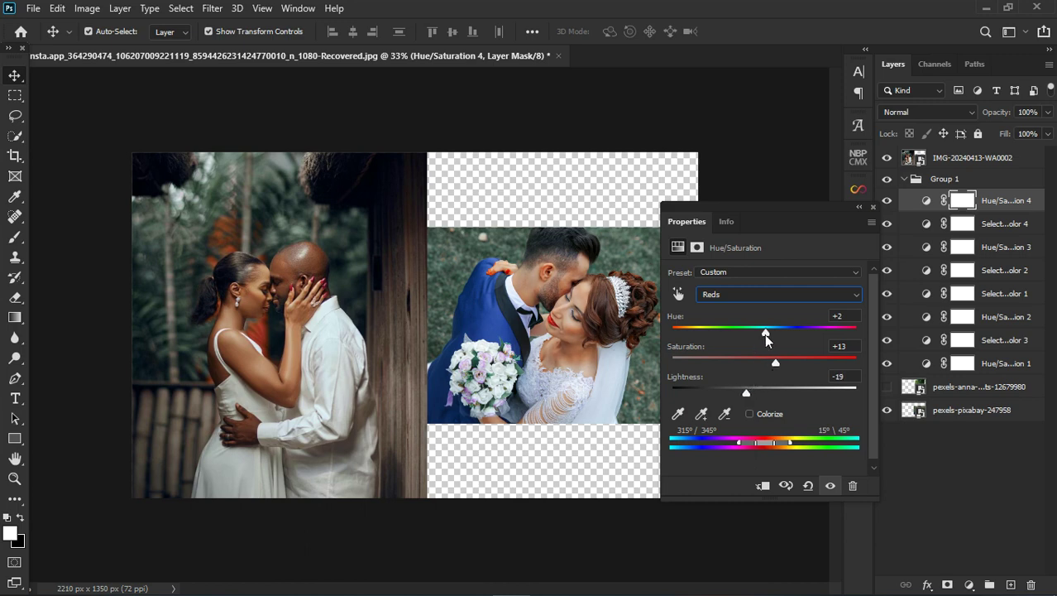
{"action": "mouse_move", "coordinate": [764, 333]}
{"action": "left_mouse_down"}
{"action": "mouse_move", "coordinate": [753, 334]}
{"action": "mouse_move", "coordinate": [766, 339]}
{"action": "left_mouse_up"}
{"action": "left_click", "coordinate": [740, 300]}
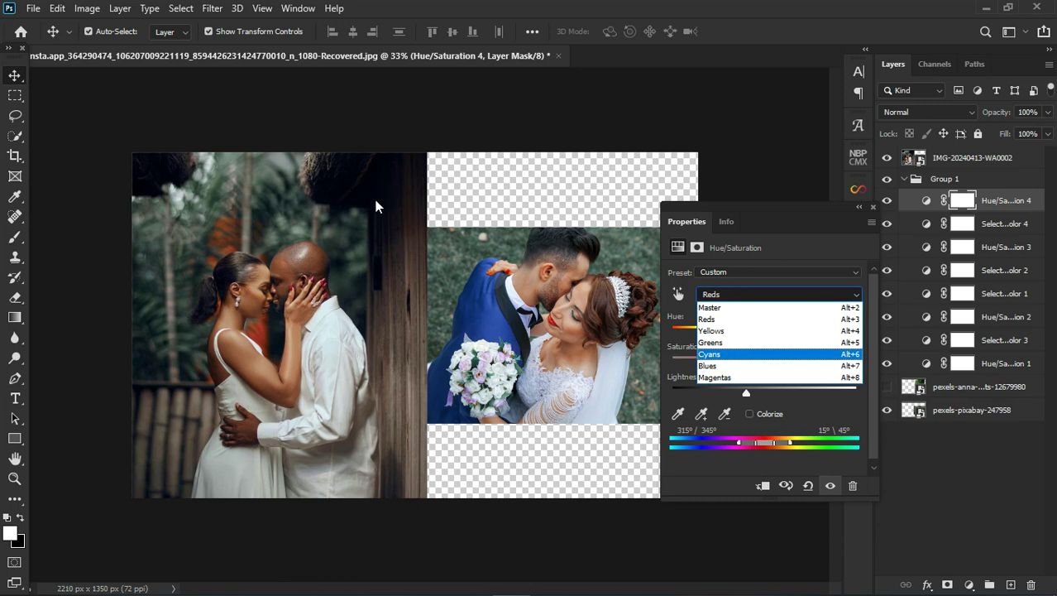
{"action": "left_click", "coordinate": [874, 210]}
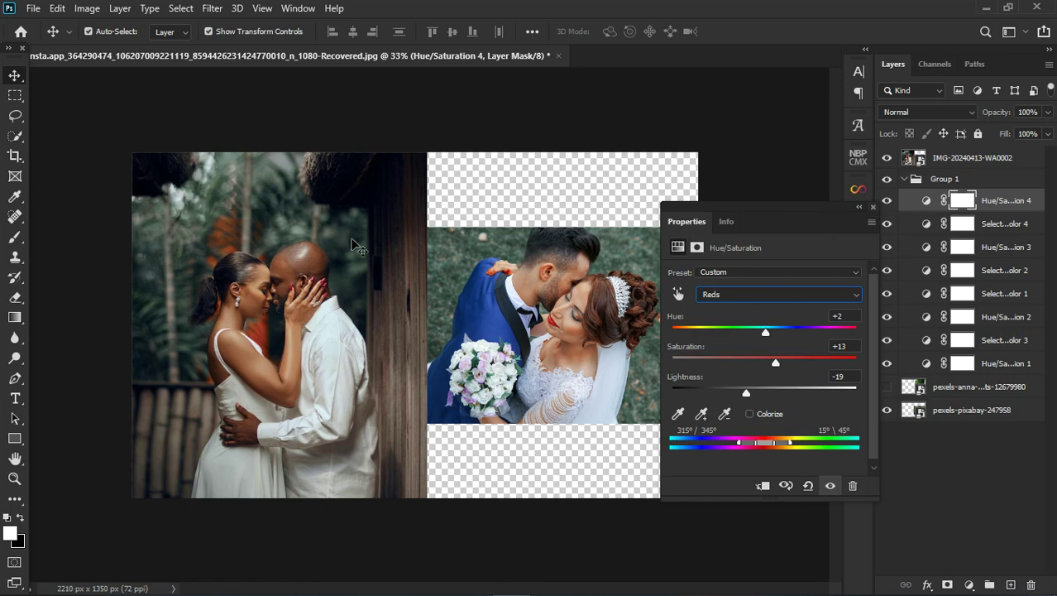
{"action": "left_click", "coordinate": [873, 206]}
- Add a Color Balance adjustment above Hue/Saturation 4, adjust the Yellow–Blue balance of its Shadows and Midtones, and reduce its opacity to 62%
{"action": "scroll", "coordinate": [368, 211], "scroll_direction": "down", "scroll_amount": 2}
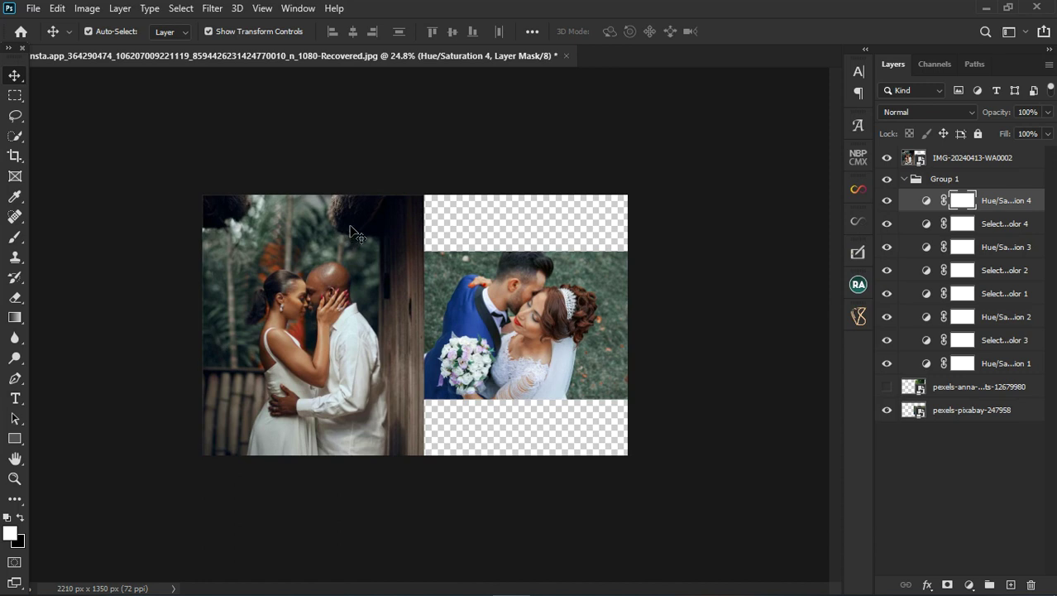
{"action": "left_click", "coordinate": [969, 585]}
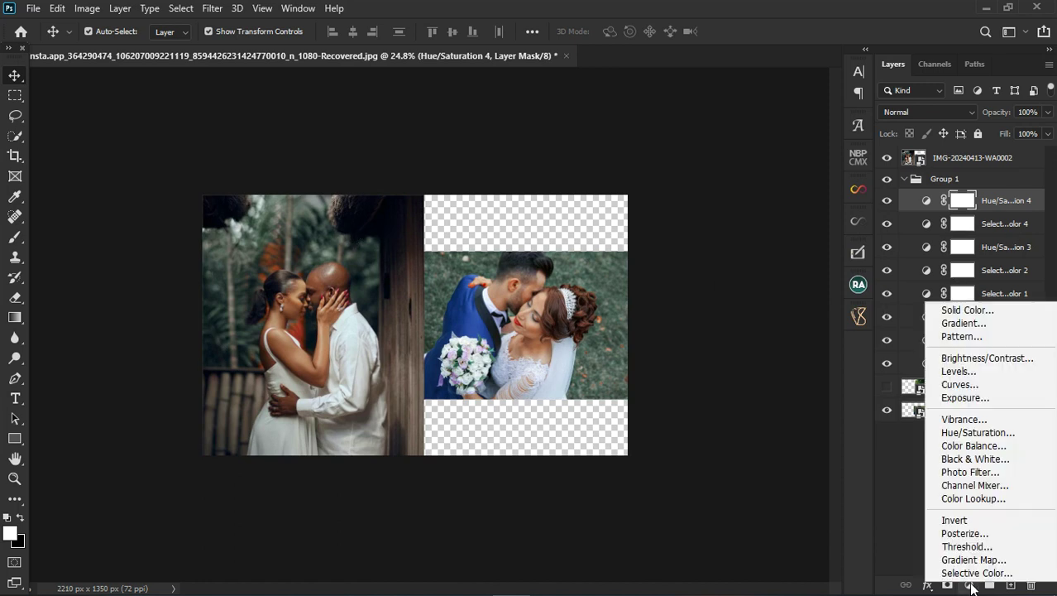
{"action": "left_click", "coordinate": [975, 445]}
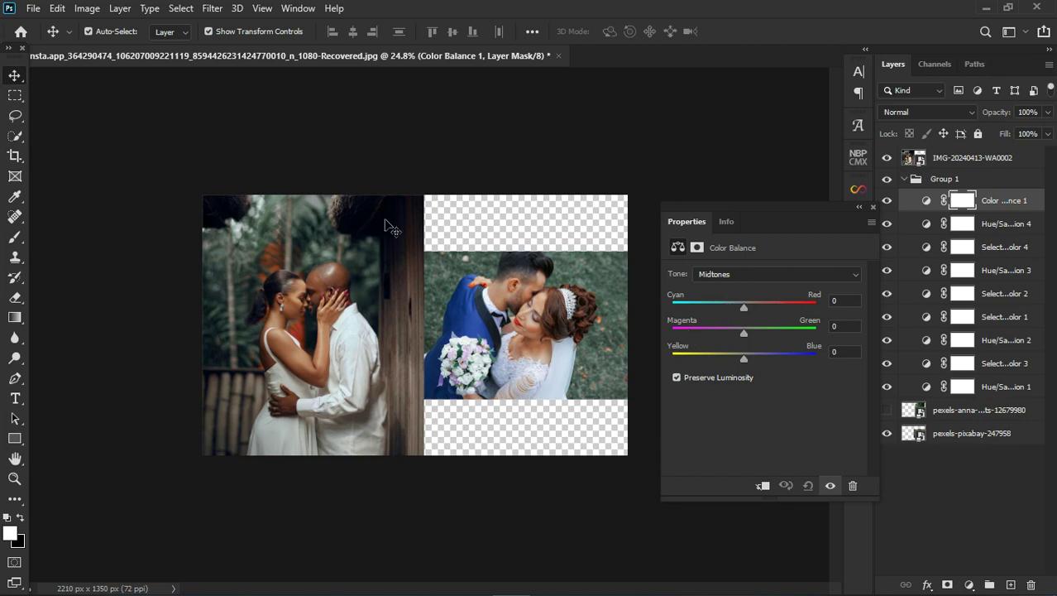
{"action": "left_click", "coordinate": [765, 277]}
{"action": "left_click", "coordinate": [738, 284]}
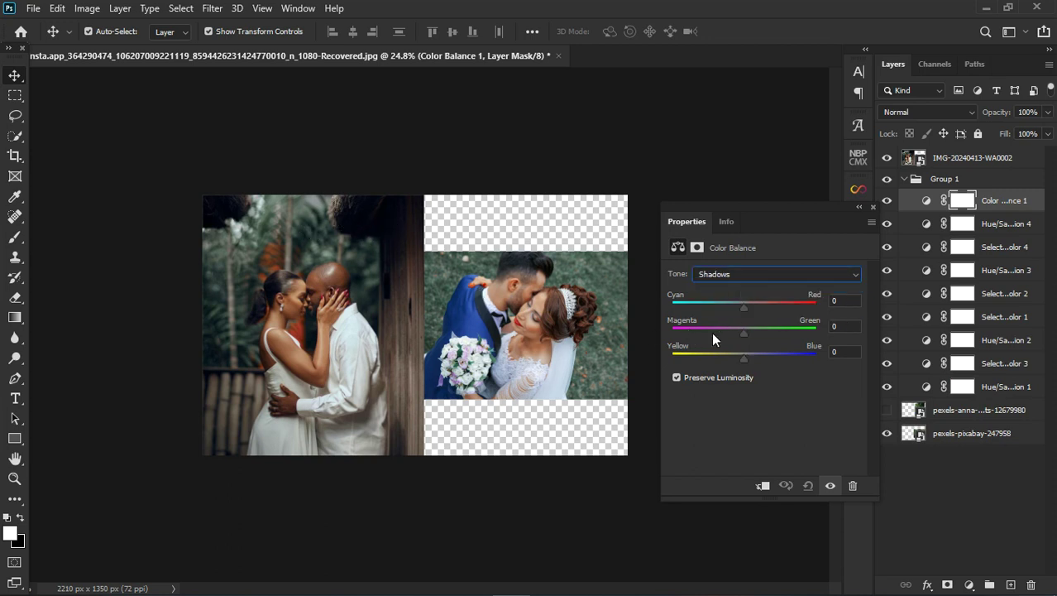
{"action": "left_click_drag", "start_coordinate": [744, 357], "coordinate": [749, 361]}
{"action": "left_click", "coordinate": [740, 277]}
{"action": "left_click", "coordinate": [736, 297]}
{"action": "left_click_drag", "start_coordinate": [745, 355], "coordinate": [744, 355]}
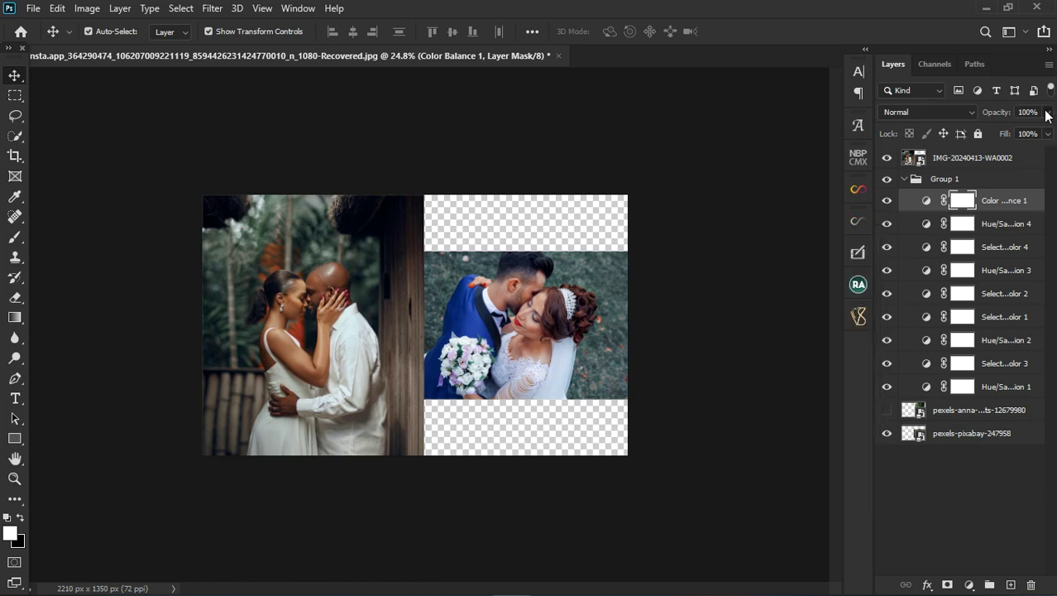
{"action": "left_click_drag", "start_coordinate": [1048, 111], "coordinate": [1028, 135]}
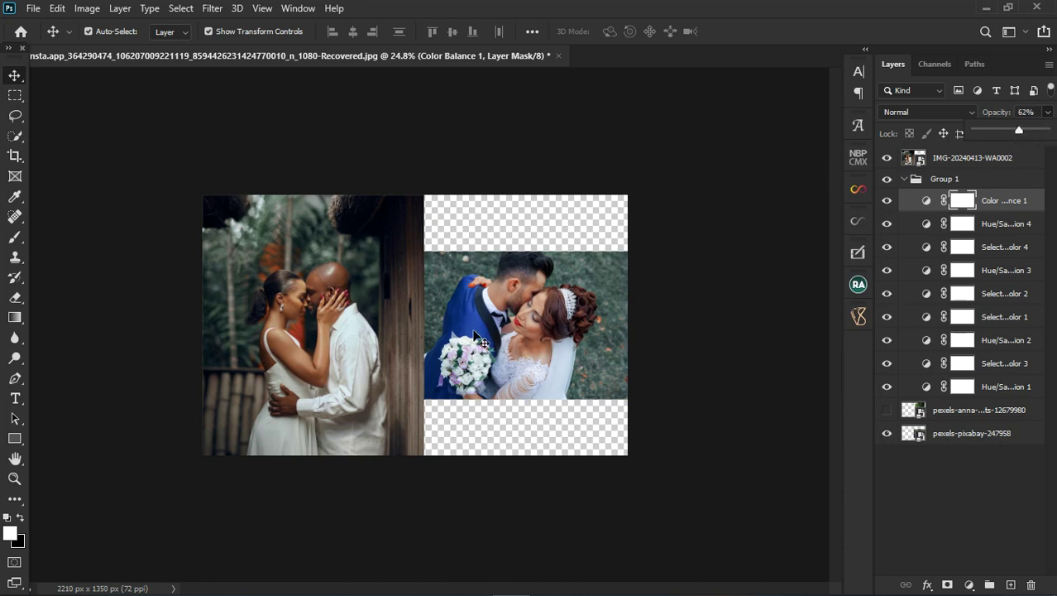
{"action": "scroll", "coordinate": [418, 336], "scroll_direction": "down", "scroll_amount": 2}
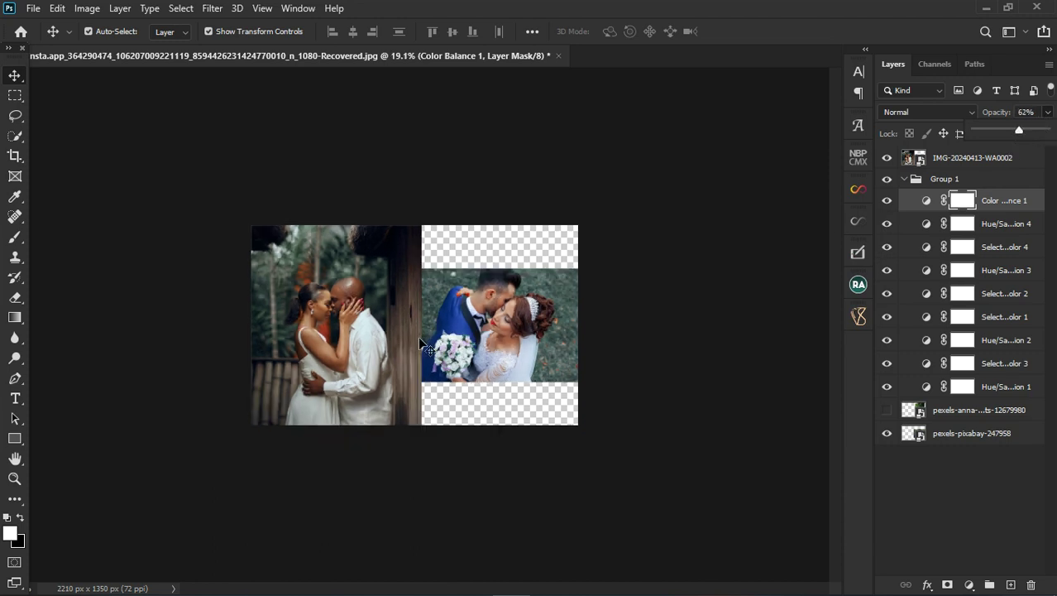
- Show the park bench photo again, hide the wedding photo, and compare the graded result with the reference couple photo
{"action": "left_click", "coordinate": [888, 413]}
{"action": "left_click", "coordinate": [888, 435]}
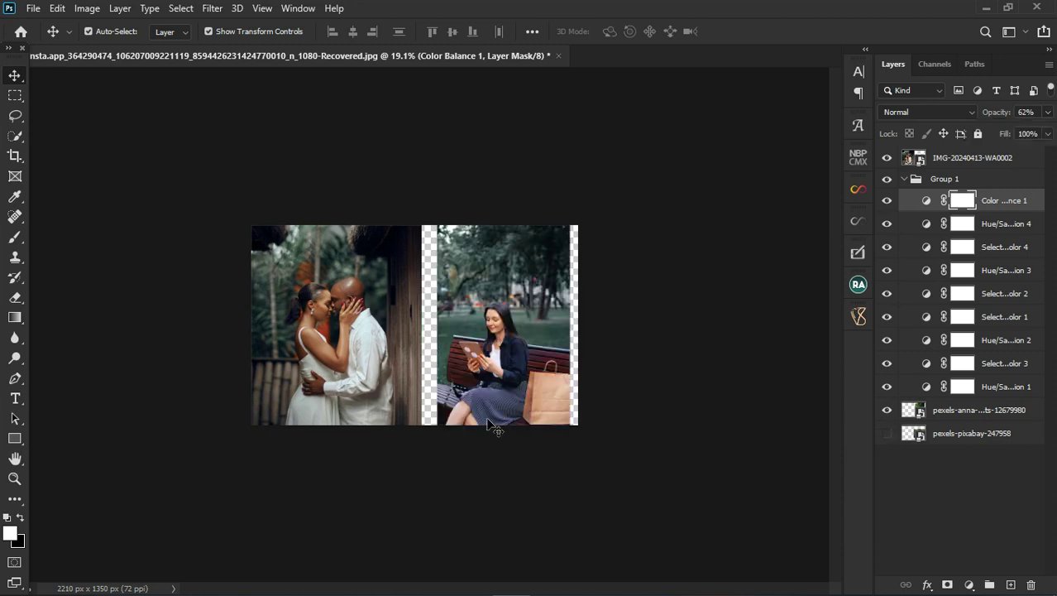
{"action": "scroll", "coordinate": [472, 407], "scroll_direction": "up", "scroll_amount": 2}
{"action": "scroll", "coordinate": [472, 407], "scroll_direction": "up", "scroll_amount": 1}
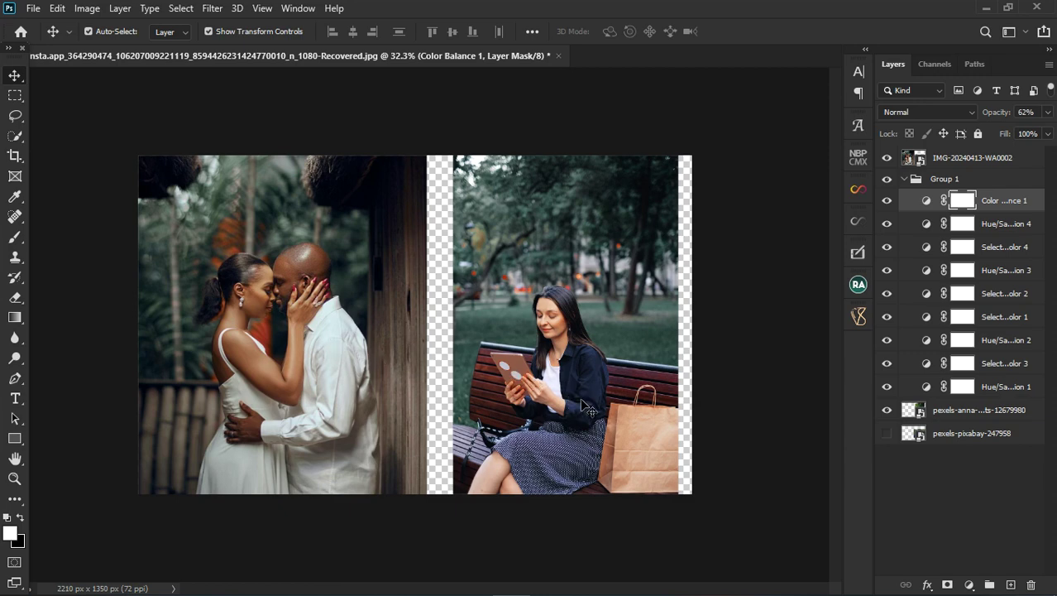
{"action": "scroll", "coordinate": [576, 439], "scroll_direction": "down", "scroll_amount": 1}
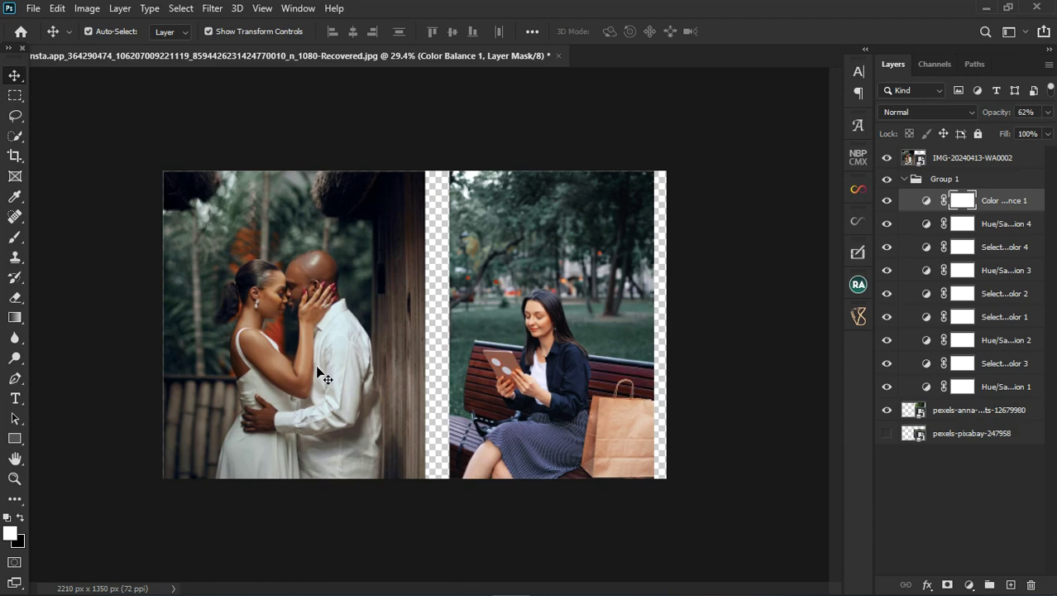
- Compare the park bench photo with and without the Group 1 adjustments and the Color Balance 1 layer by toggling their visibility
{"action": "scroll", "coordinate": [317, 376], "scroll_direction": "up", "scroll_amount": 2}
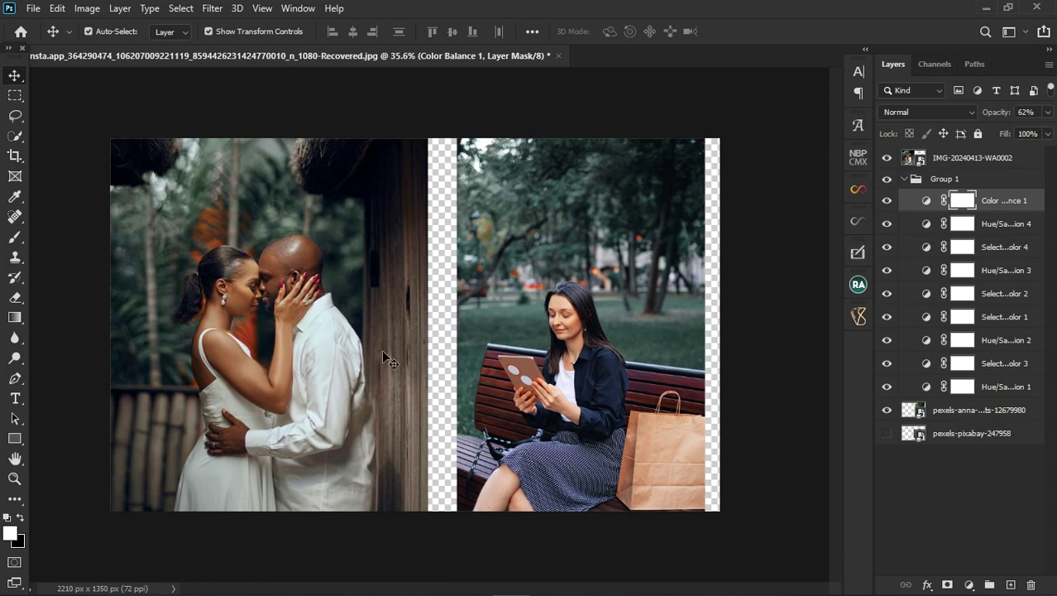
{"action": "scroll", "coordinate": [427, 330], "scroll_direction": "down", "scroll_amount": 2}
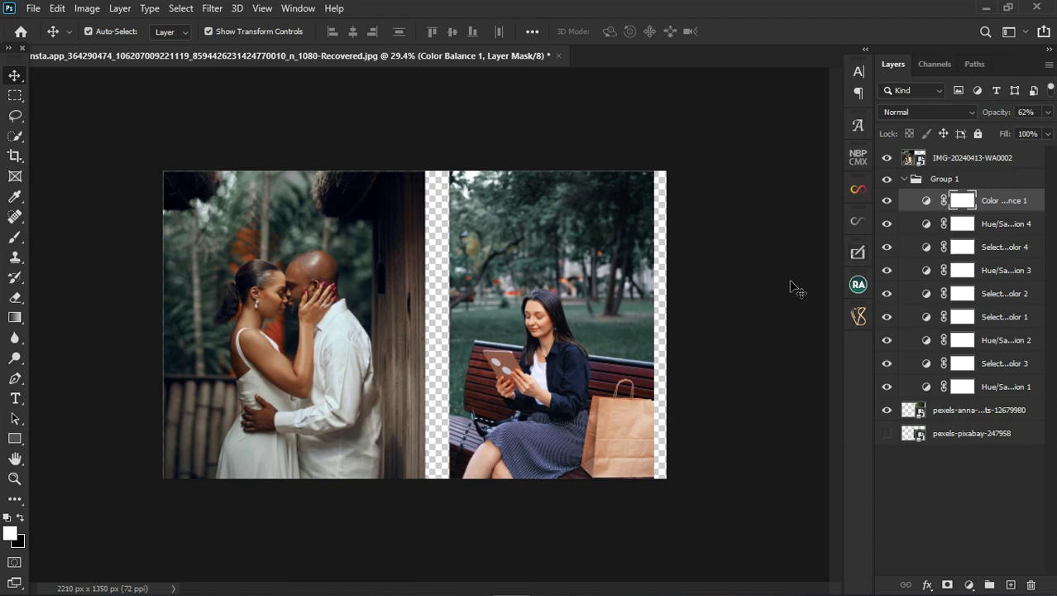
{"action": "left_click", "coordinate": [910, 180]}
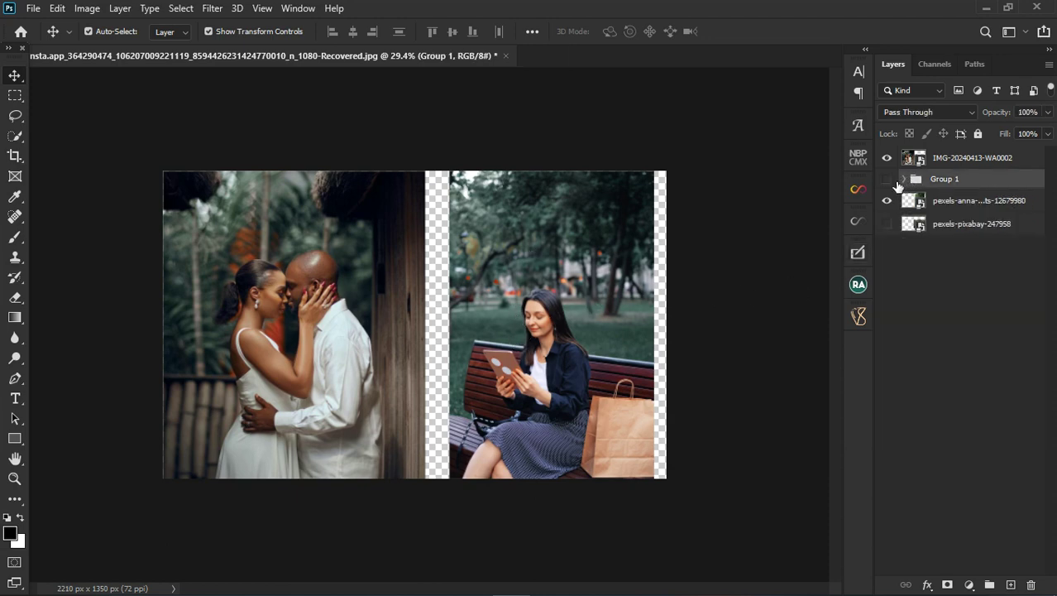
{"action": "left_click", "coordinate": [897, 182]}
{"action": "left_click", "coordinate": [897, 182]}
{"action": "left_click", "coordinate": [905, 181]}
{"action": "left_click", "coordinate": [889, 202]}
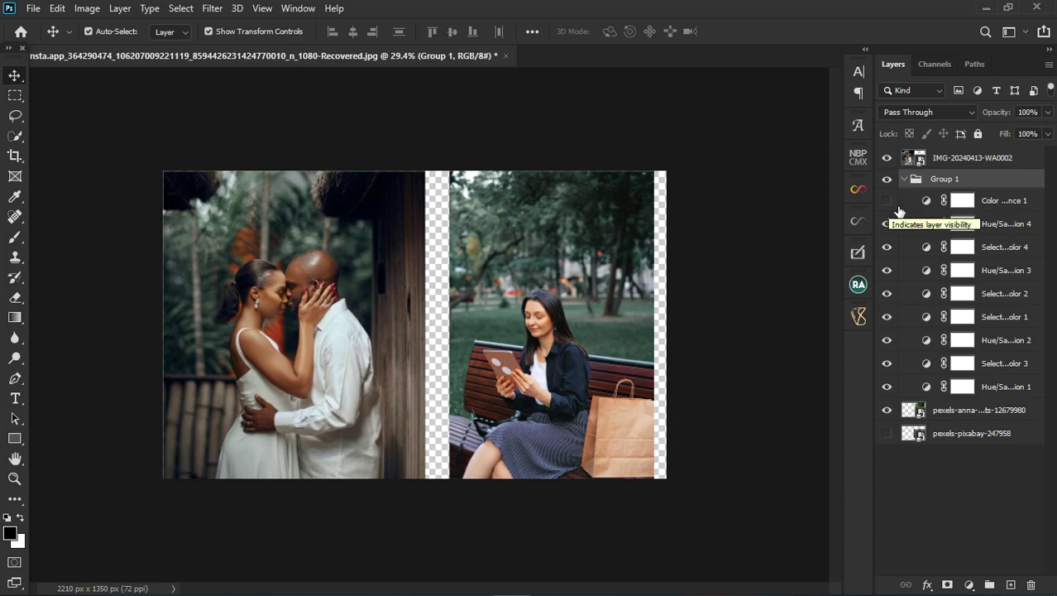
{"action": "left_click", "coordinate": [897, 208]}
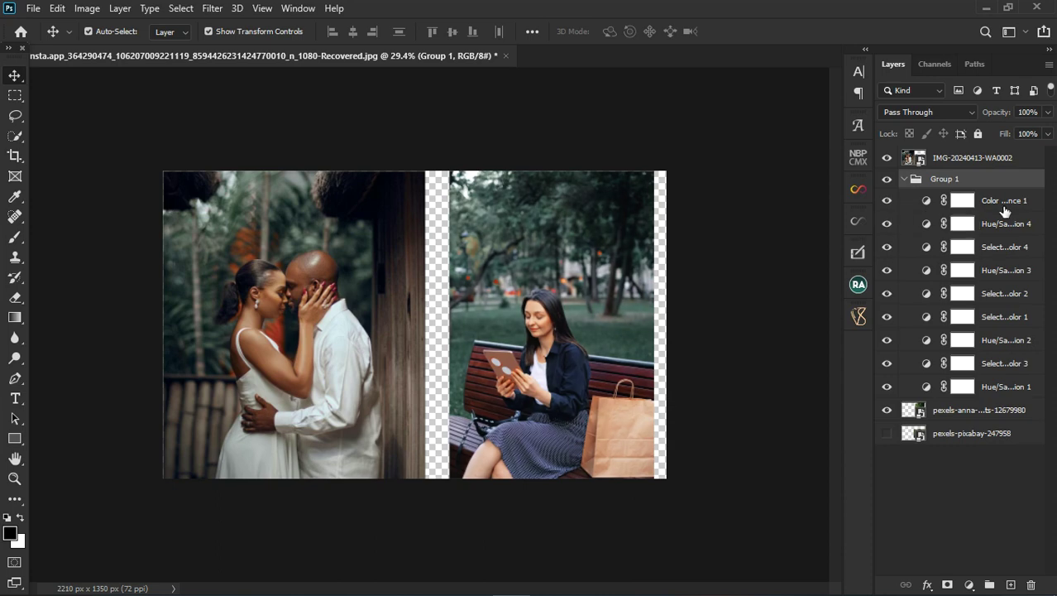
- Reduce the Color Balance 1 layer's opacity to 23% and check the park bench photo against the reference couple photo
{"action": "left_click", "coordinate": [1005, 199]}
{"action": "left_click", "coordinate": [1047, 133]}
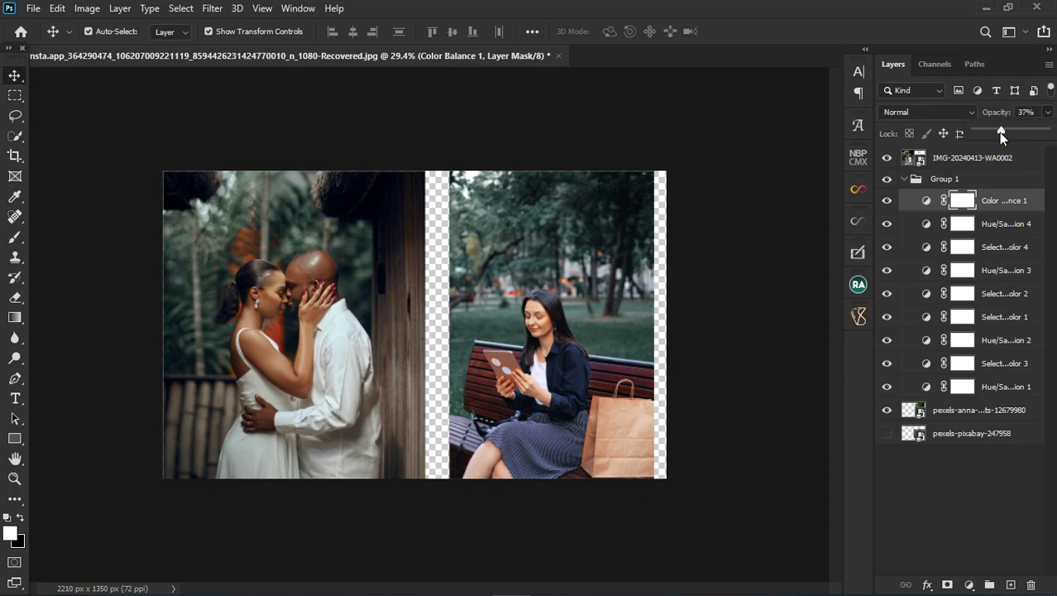
{"action": "left_click_drag", "start_coordinate": [1000, 132], "coordinate": [998, 133]}
{"action": "scroll", "coordinate": [522, 337], "scroll_direction": "down", "scroll_amount": 2}
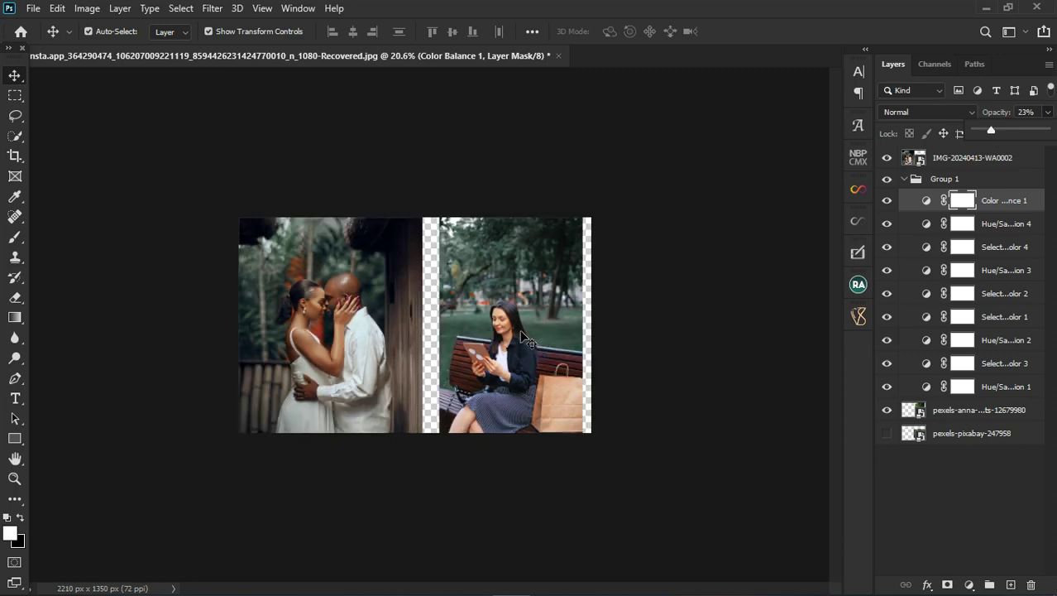
{"action": "scroll", "coordinate": [523, 336], "scroll_direction": "up", "scroll_amount": 1}
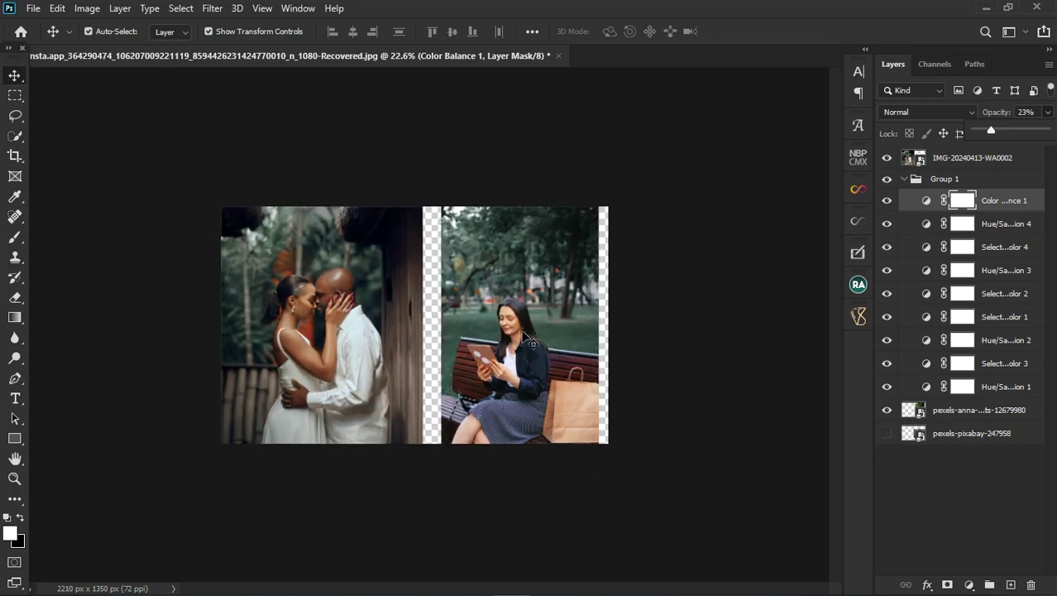
{"action": "scroll", "coordinate": [523, 338], "scroll_direction": "up", "scroll_amount": 4}
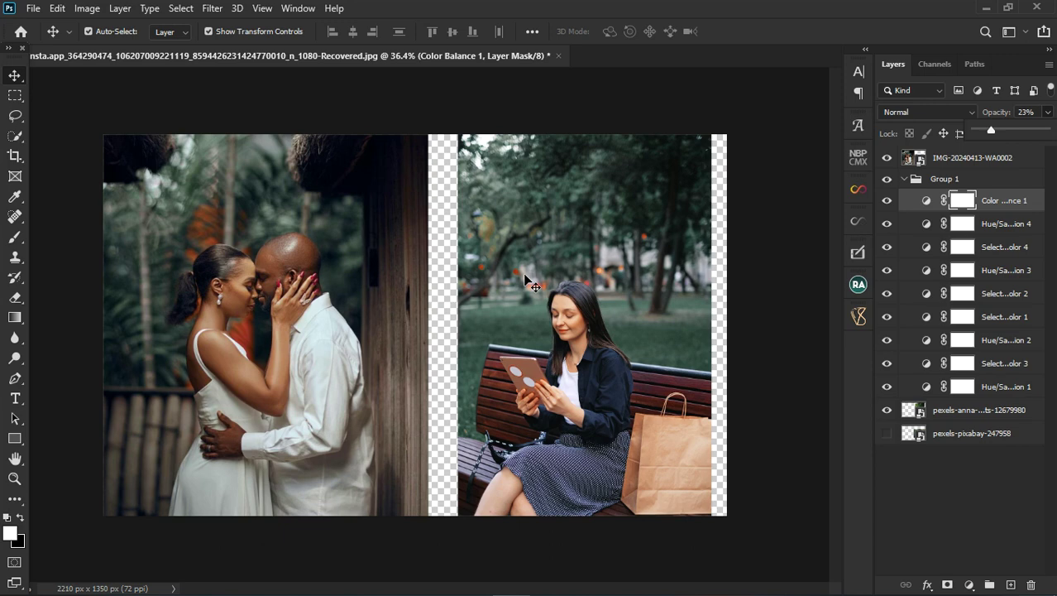
{"action": "scroll", "coordinate": [566, 244], "scroll_direction": "down", "scroll_amount": 1}
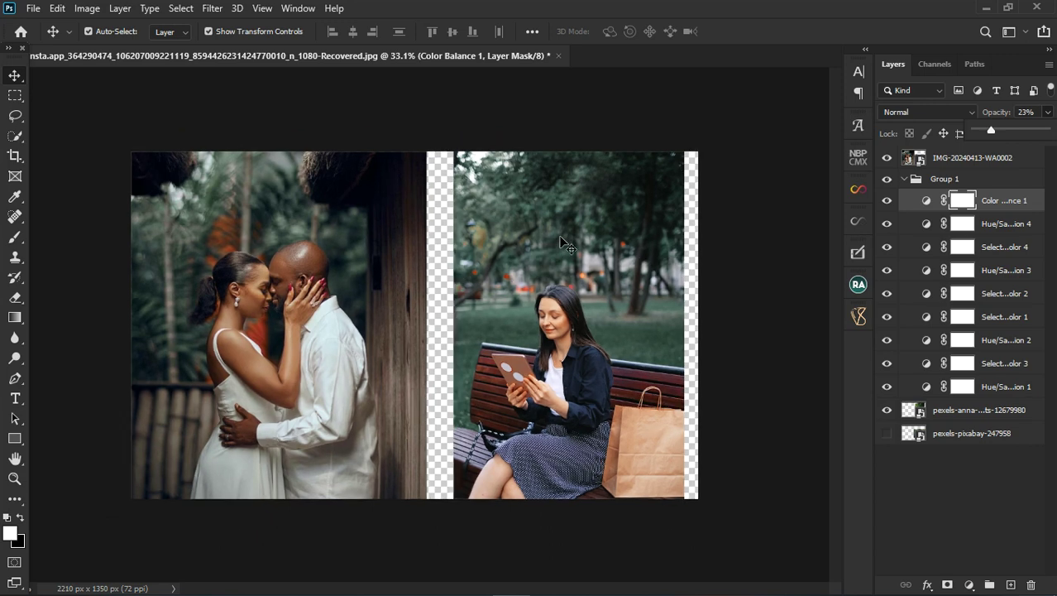